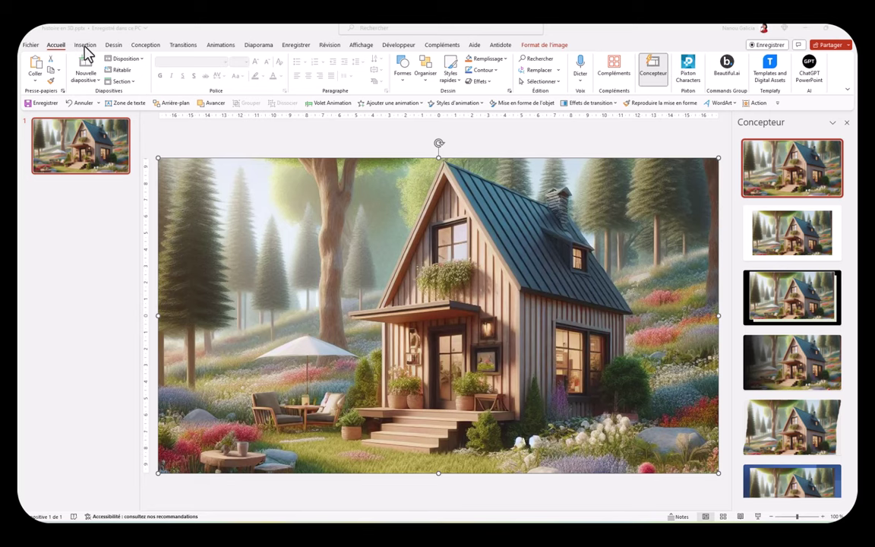
Open the Modèles 3D prêts à l'emploi library from Insertion and browse its category gallery.
{"action": "left_click", "coordinate": [85, 46]}
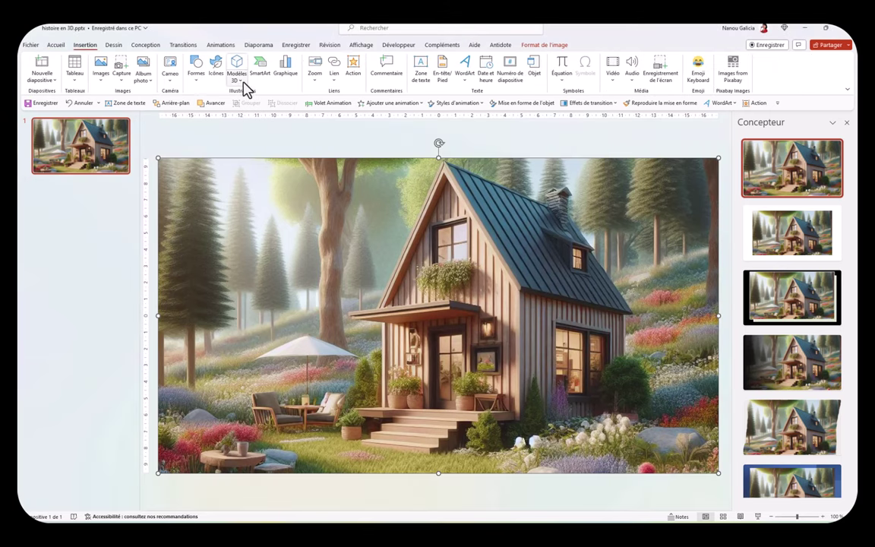
{"action": "left_click", "coordinate": [239, 82]}
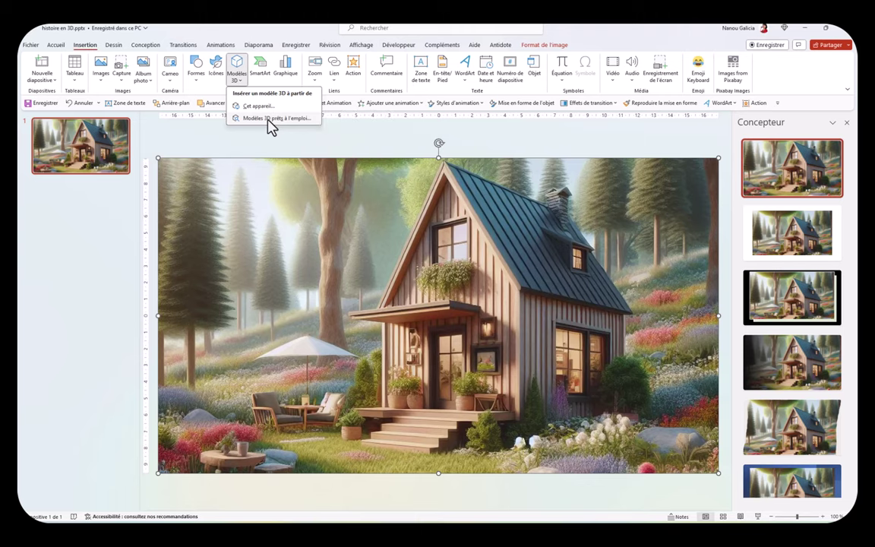
{"action": "left_click", "coordinate": [269, 121]}
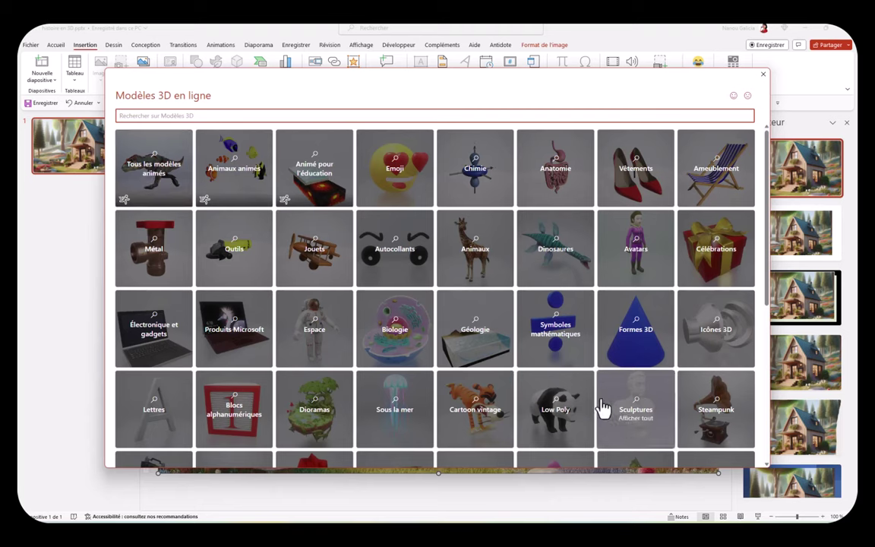
{"action": "scroll", "coordinate": [482, 385], "scroll_direction": "down", "scroll_amount": 5}
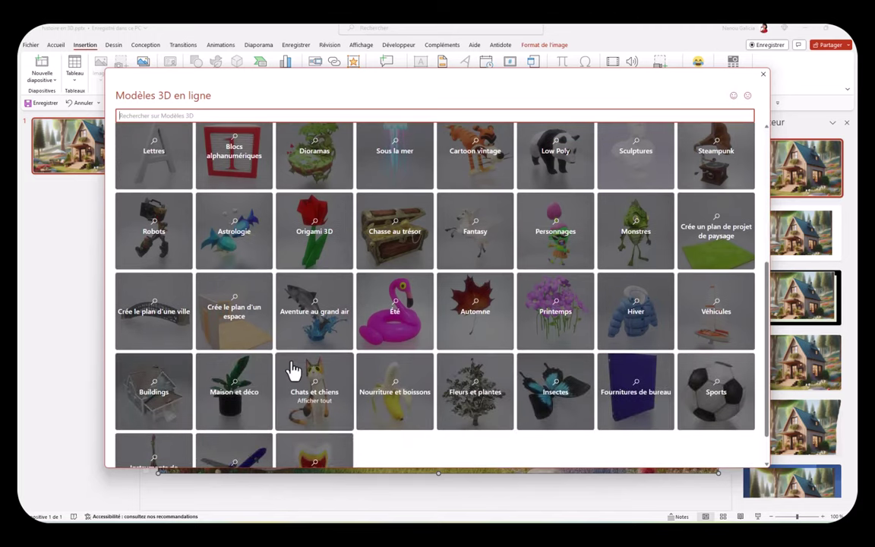
{"action": "scroll", "coordinate": [289, 367], "scroll_direction": "up", "scroll_amount": 5}
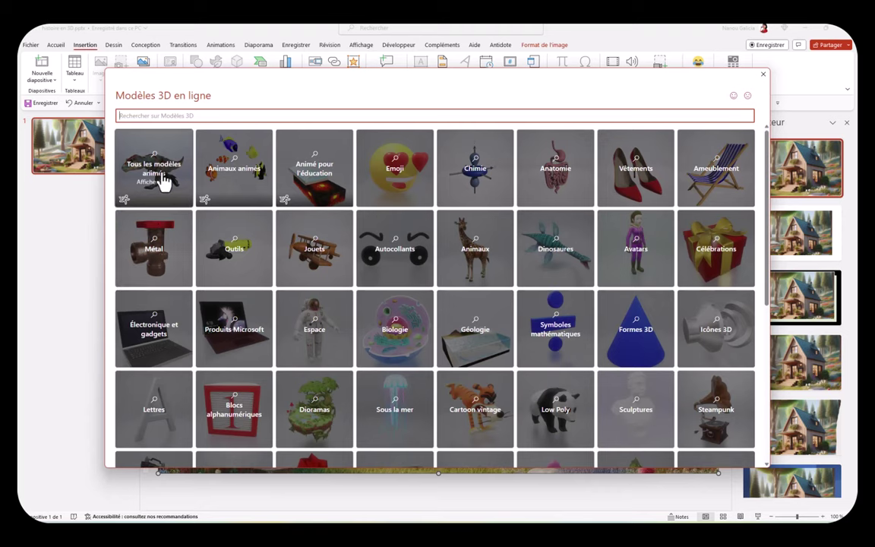
Insert the animated cat from Tous les modèles animés onto the cabin slide.
{"action": "left_click", "coordinate": [155, 187]}
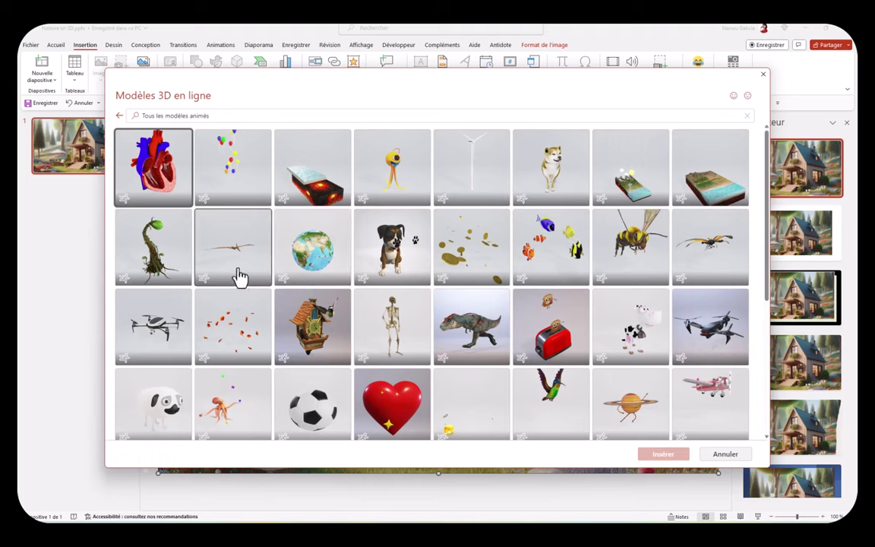
{"action": "scroll", "coordinate": [238, 274], "scroll_direction": "down", "scroll_amount": 3}
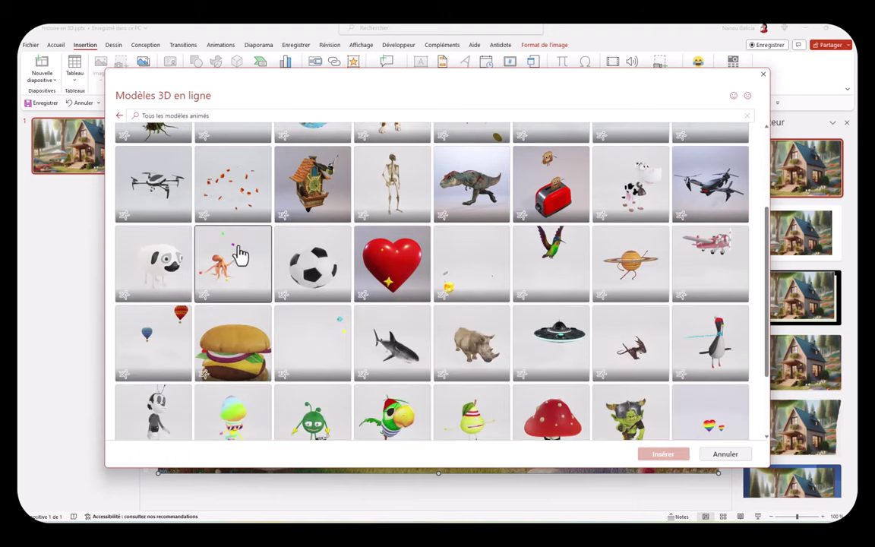
{"action": "scroll", "coordinate": [249, 247], "scroll_direction": "down", "scroll_amount": 2}
{"action": "scroll", "coordinate": [249, 245], "scroll_direction": "down", "scroll_amount": 1}
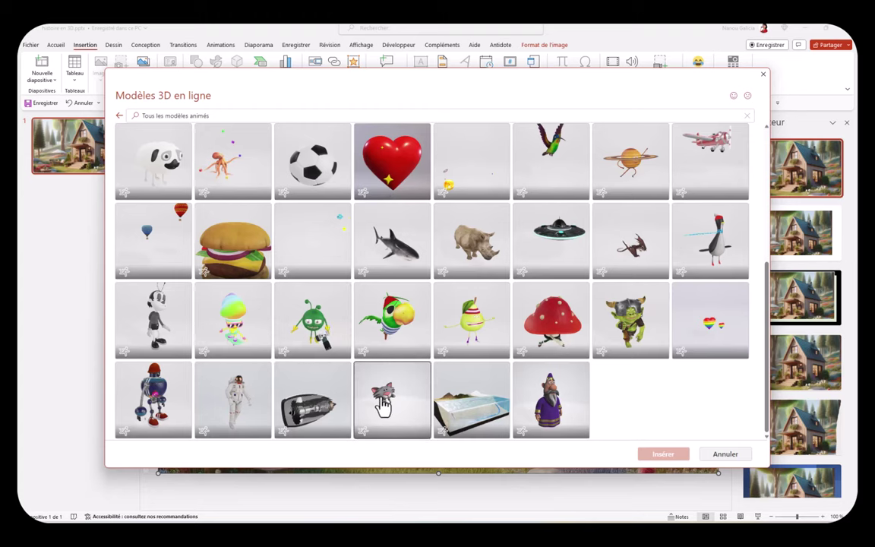
{"action": "left_click", "coordinate": [384, 404]}
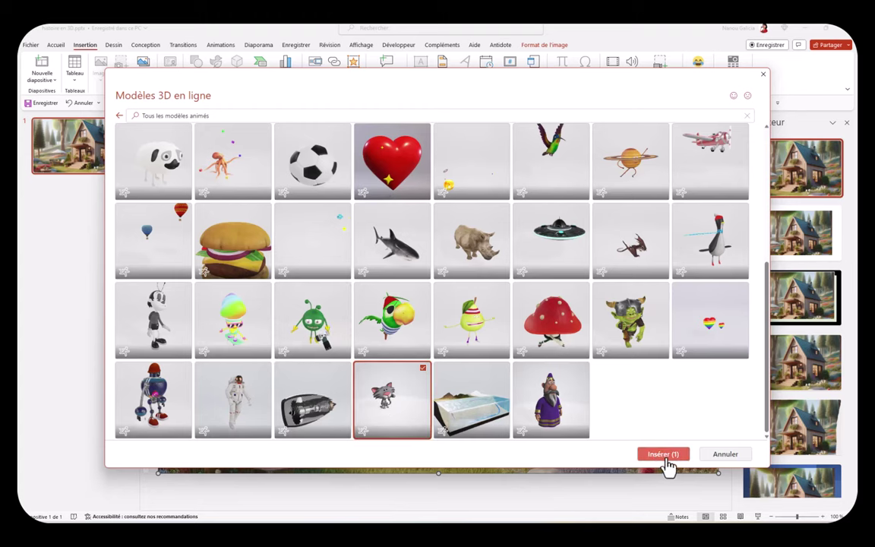
{"action": "left_click", "coordinate": [666, 457]}
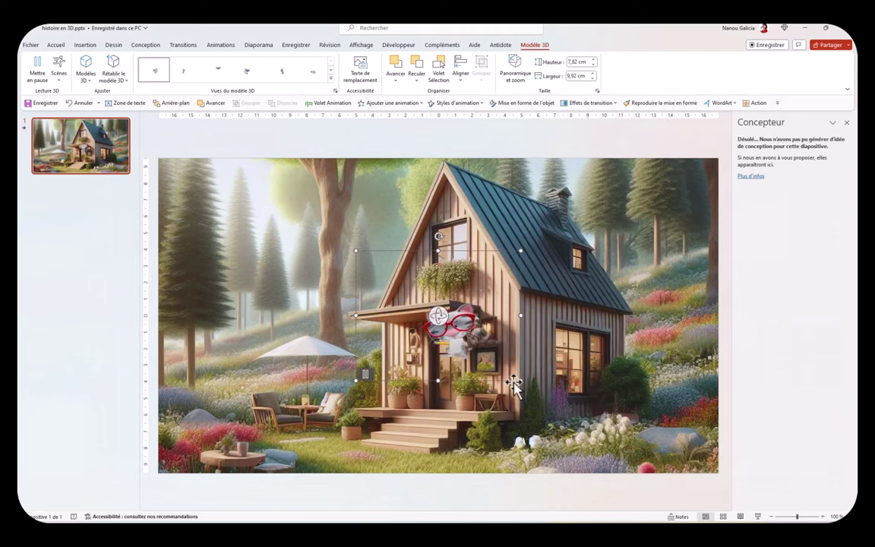
Move the cat onto the grass by the chairs and enlarge it to 11.07 × 9.12 cm.
{"action": "left_click_drag", "start_coordinate": [455, 331], "coordinate": [331, 424]}
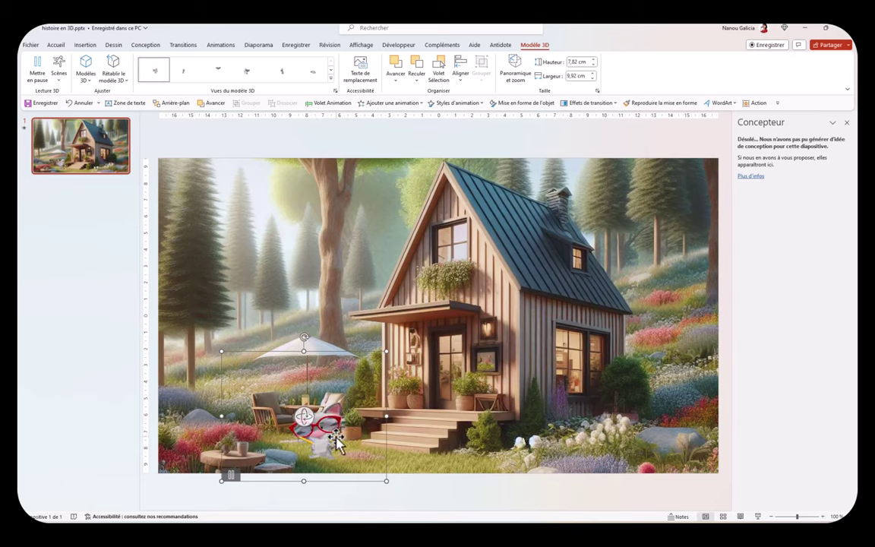
{"action": "left_click_drag", "start_coordinate": [387, 351], "coordinate": [406, 329]}
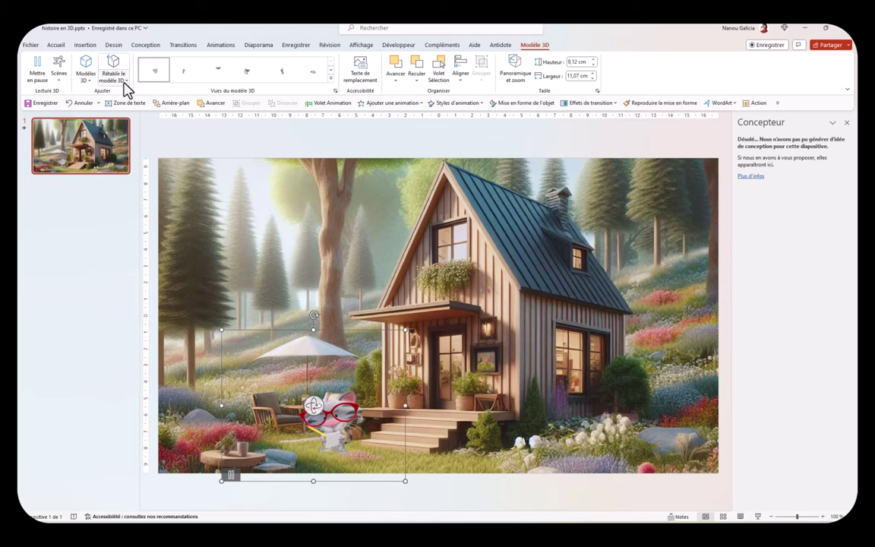
Preview the Scène 2, Scène 3 and Scène 4 animations on the cat.
{"action": "left_click", "coordinate": [59, 79]}
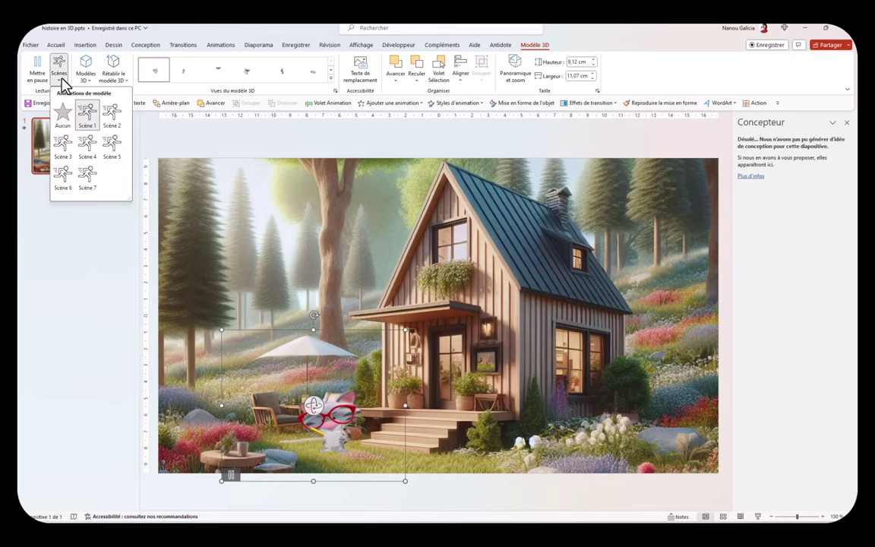
{"action": "left_click", "coordinate": [111, 121]}
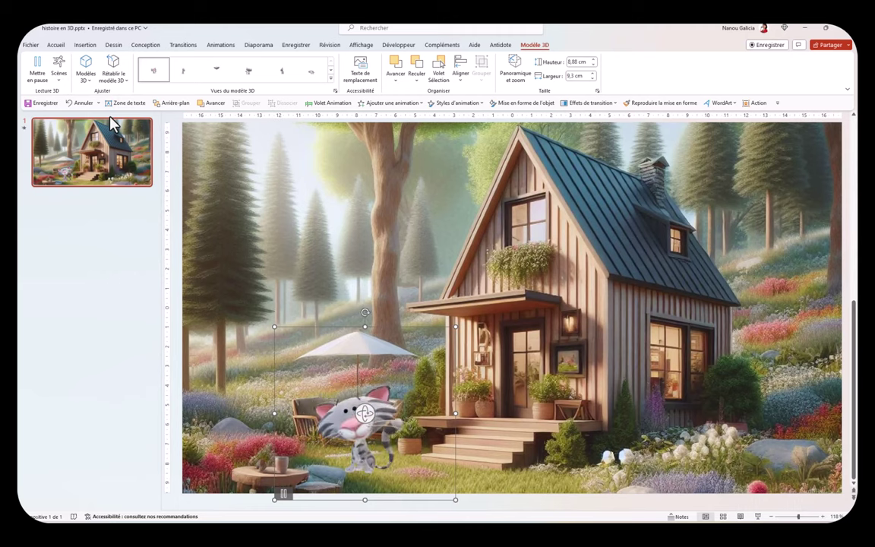
{"action": "left_click", "coordinate": [58, 79]}
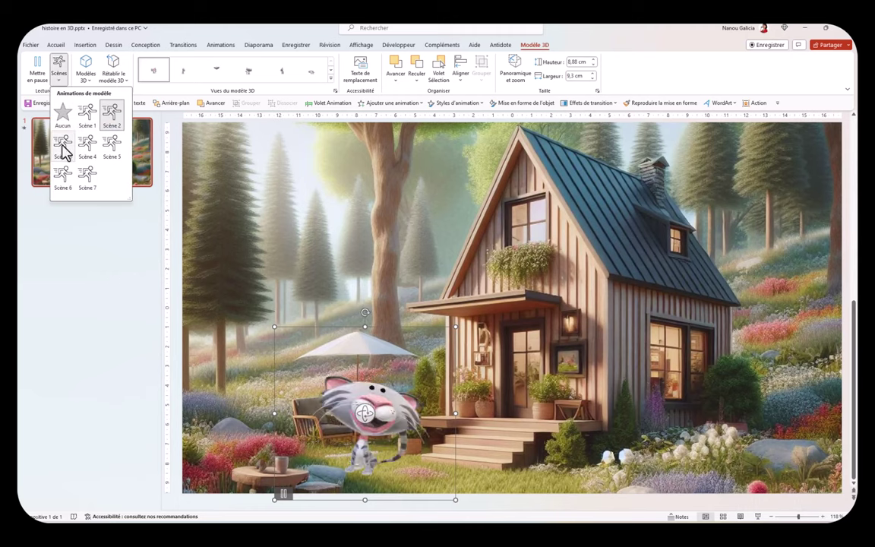
{"action": "left_click", "coordinate": [63, 144]}
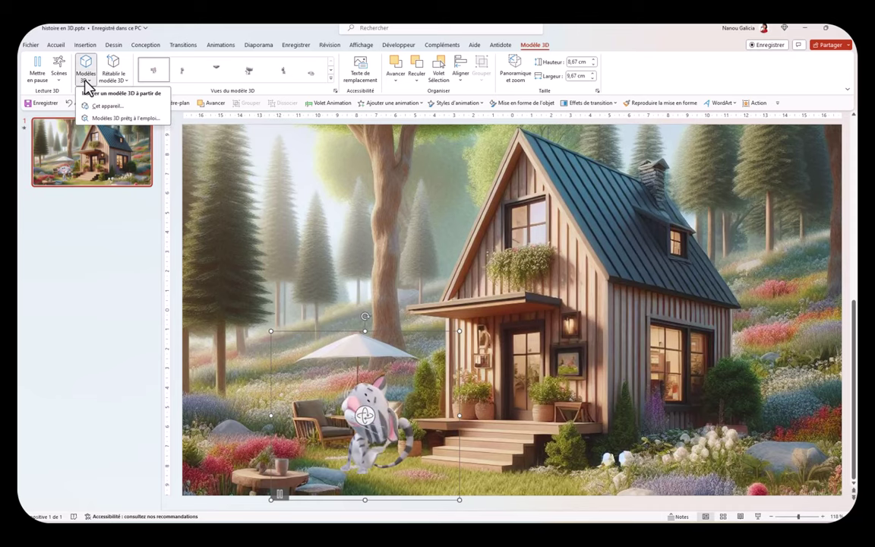
{"action": "left_click", "coordinate": [58, 68]}
{"action": "left_click", "coordinate": [88, 145]}
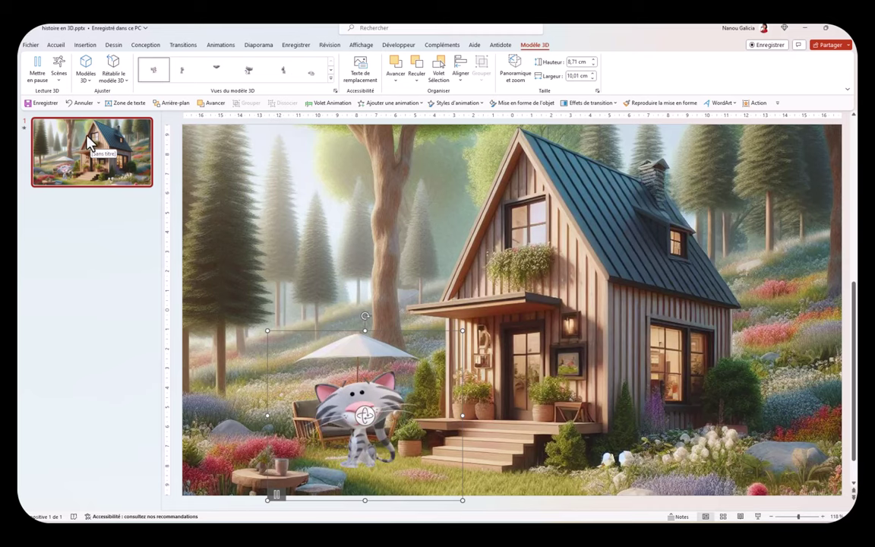
Try Scène 5 and Scène 6, then settle on Scène 7 with the cat waving.
{"action": "left_click", "coordinate": [60, 76]}
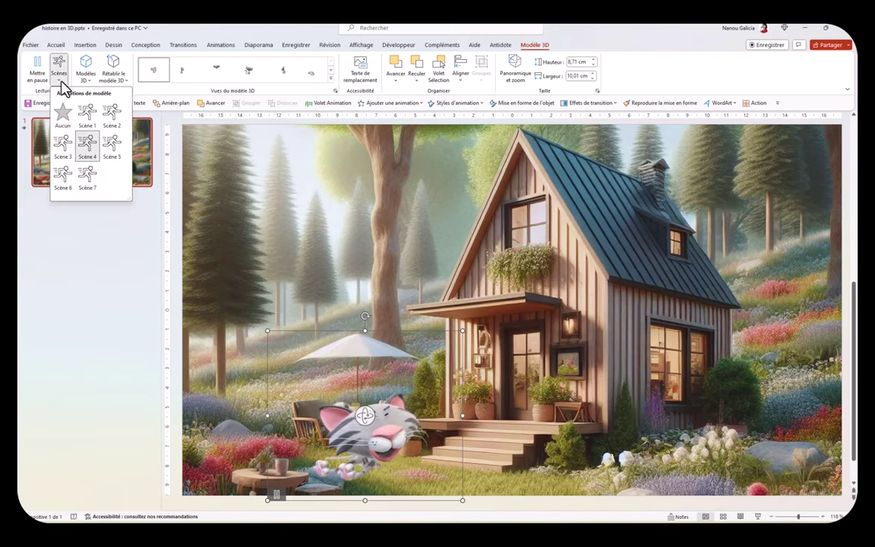
{"action": "left_click", "coordinate": [113, 144]}
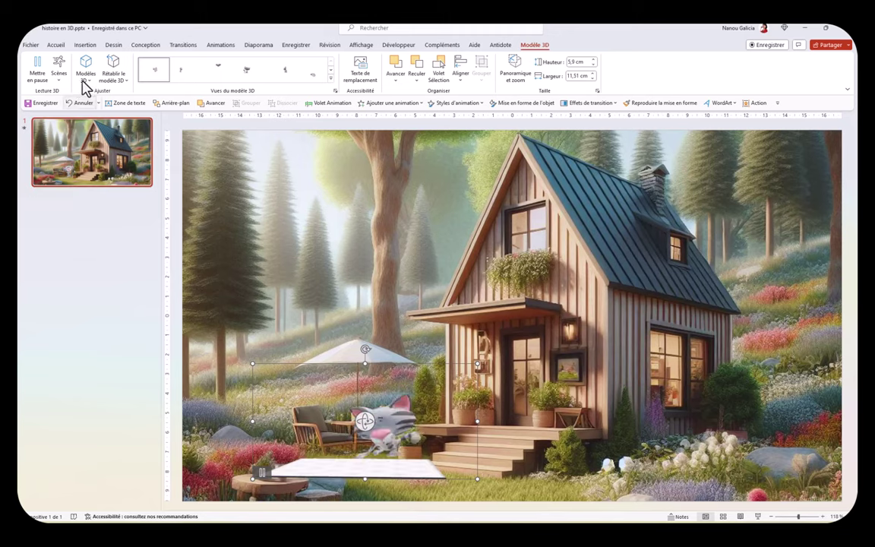
{"action": "left_click", "coordinate": [59, 81]}
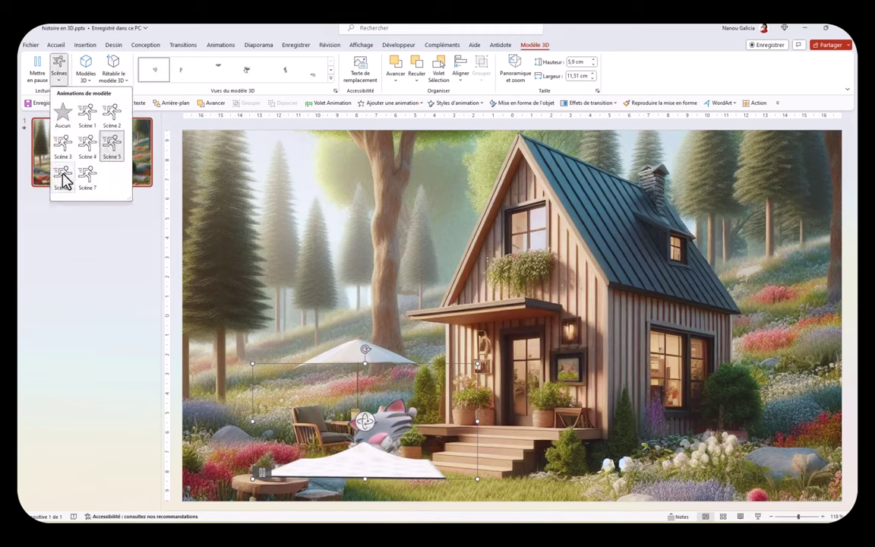
{"action": "left_click", "coordinate": [63, 175]}
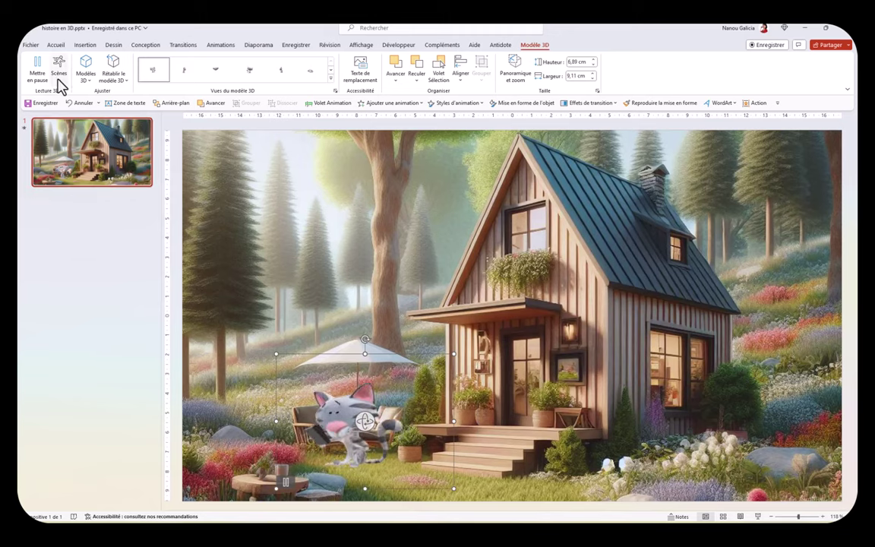
{"action": "left_click", "coordinate": [59, 76]}
{"action": "left_click", "coordinate": [87, 173]}
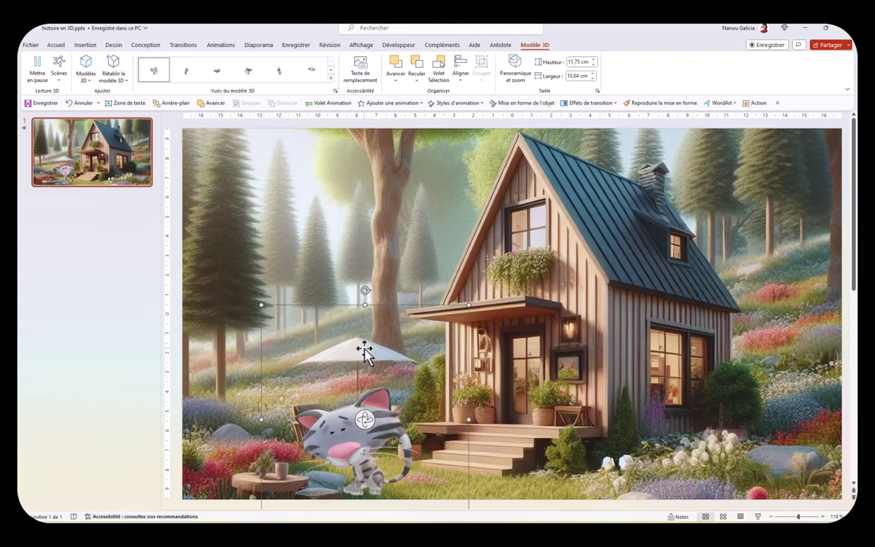
Switch the cat back to Scène 2 and place it on the grass beside the porch steps.
{"action": "left_click", "coordinate": [58, 80]}
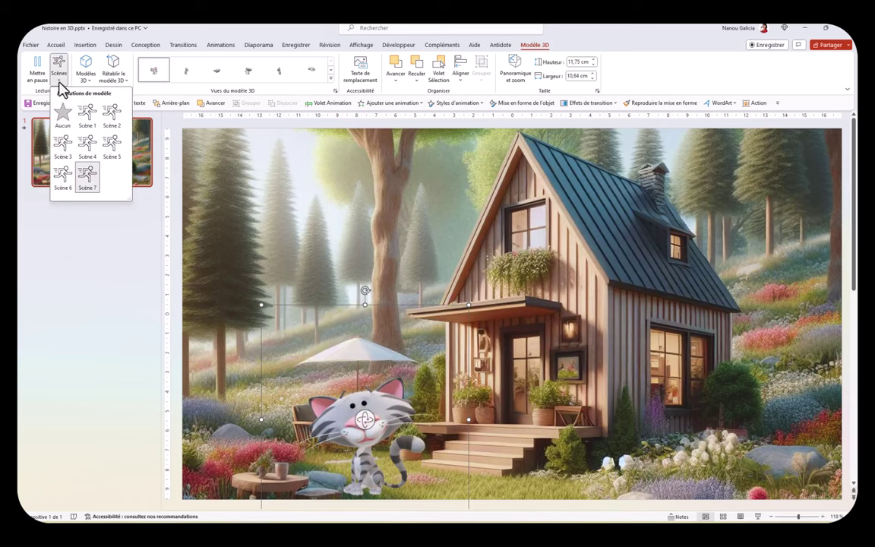
{"action": "left_click", "coordinate": [113, 121]}
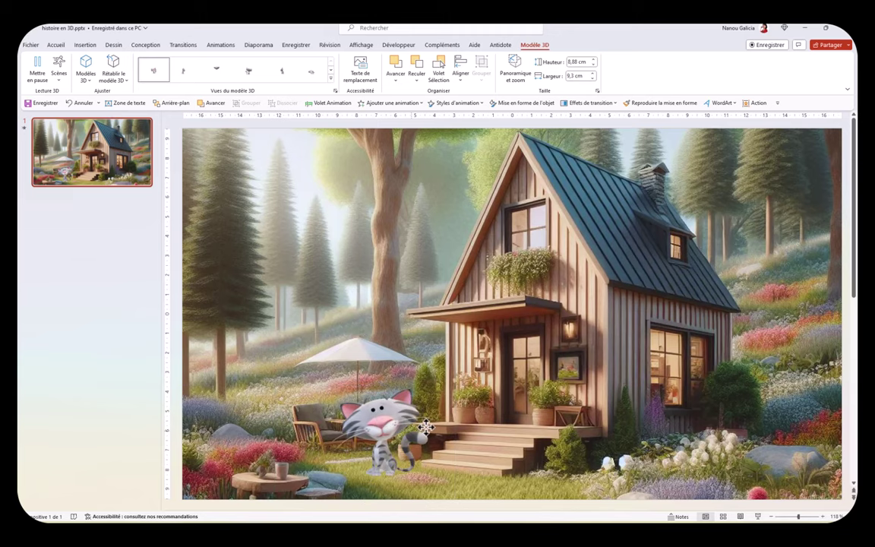
{"action": "mouse_move", "coordinate": [390, 439]}
{"action": "left_mouse_down"}
{"action": "mouse_move", "coordinate": [543, 382]}
{"action": "mouse_move", "coordinate": [451, 458]}
{"action": "left_mouse_up"}
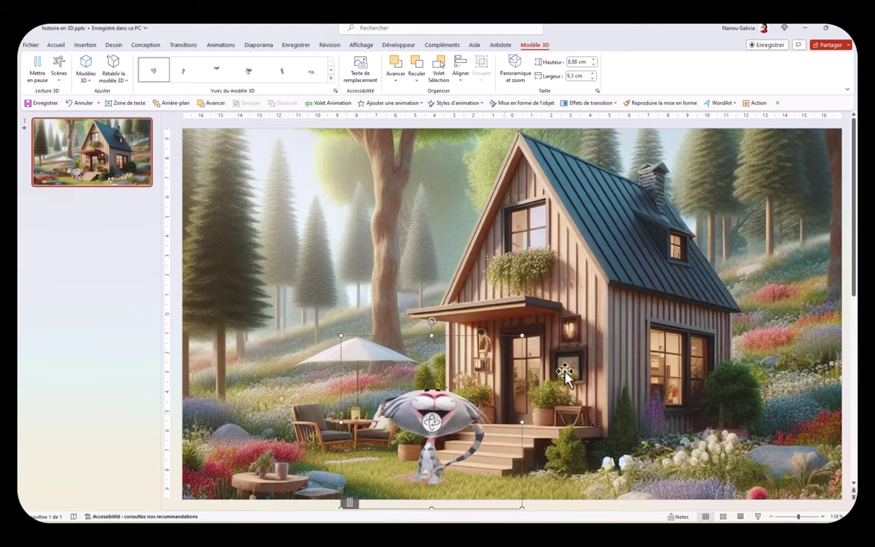
{"action": "left_click", "coordinate": [122, 161]}
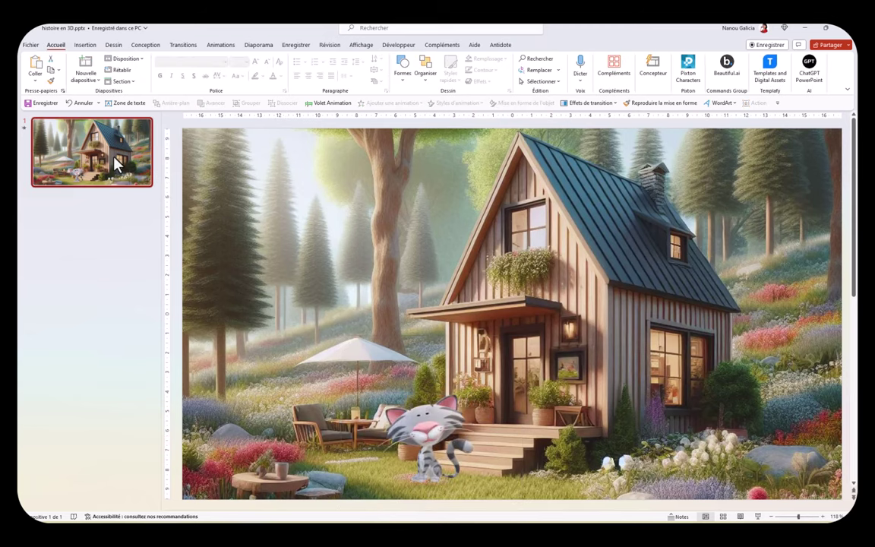
Duplicate slide 1 and give the cat on the new slide 2 the Scène 3 animation.
{"action": "right_click", "coordinate": [117, 164]}
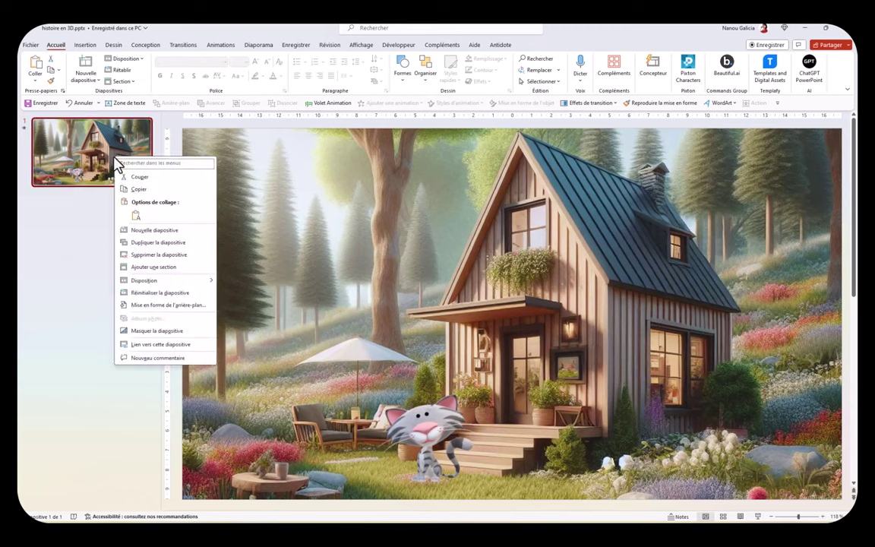
{"action": "left_click", "coordinate": [158, 243]}
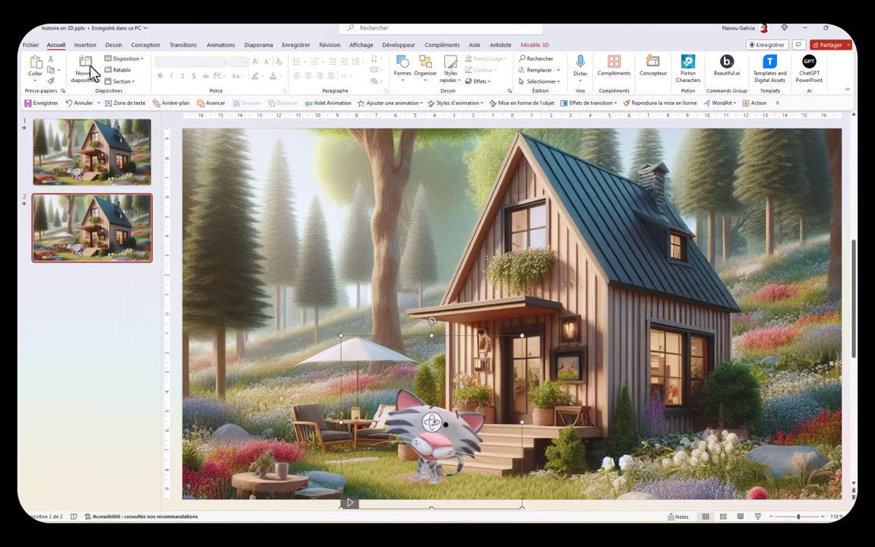
{"action": "left_click", "coordinate": [220, 45]}
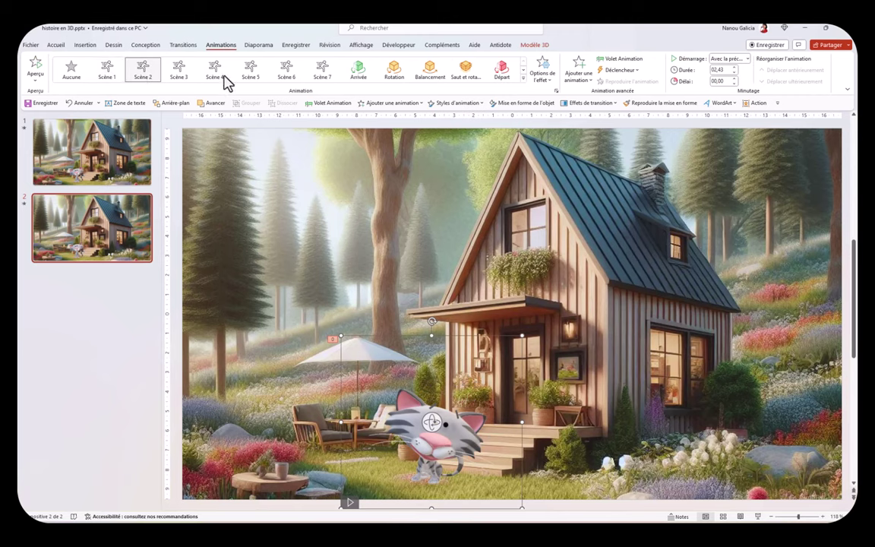
{"action": "left_click", "coordinate": [181, 73]}
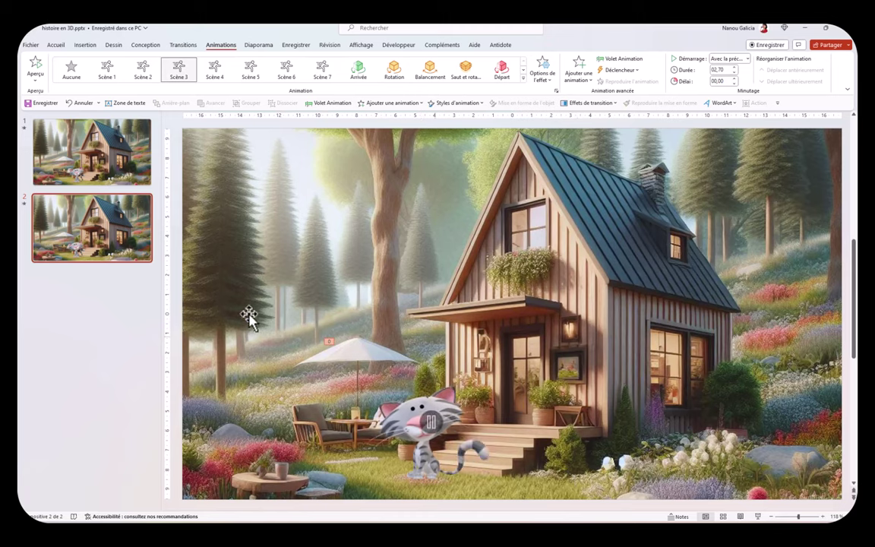
Duplicate slide 2 as slide 3 and give its cat the Scène 4 animation.
{"action": "right_click", "coordinate": [112, 227]}
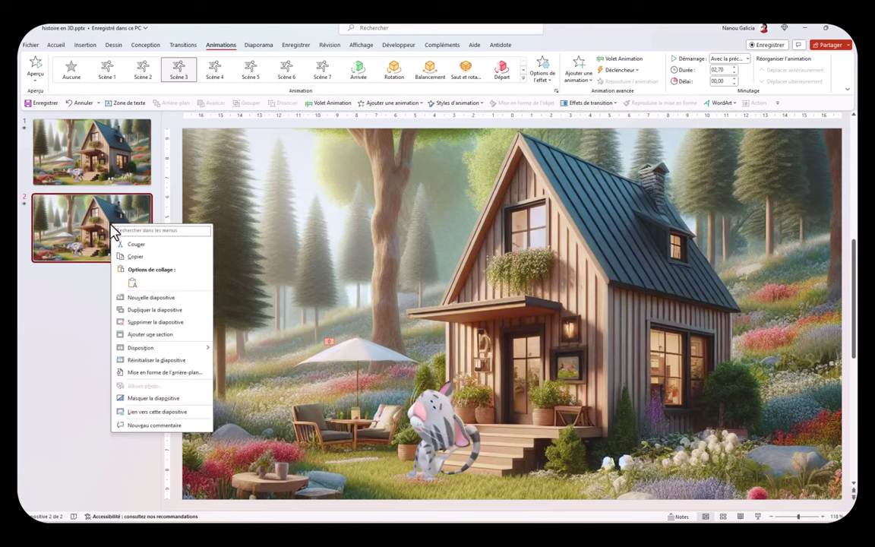
{"action": "left_click", "coordinate": [152, 310]}
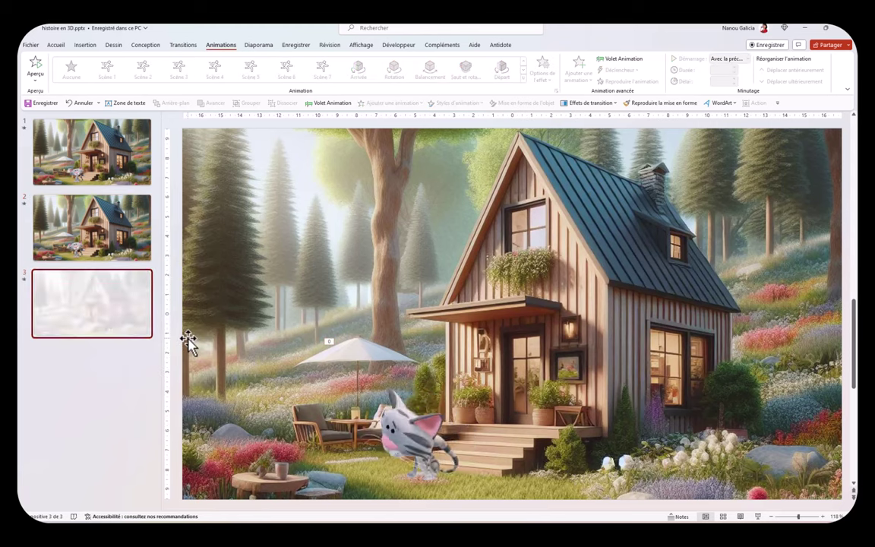
{"action": "left_click", "coordinate": [398, 397]}
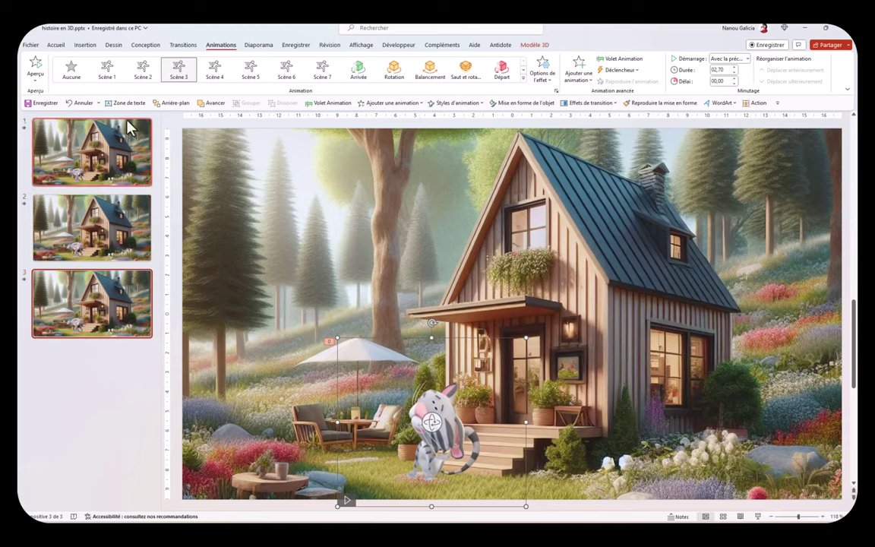
{"action": "left_click", "coordinate": [216, 70]}
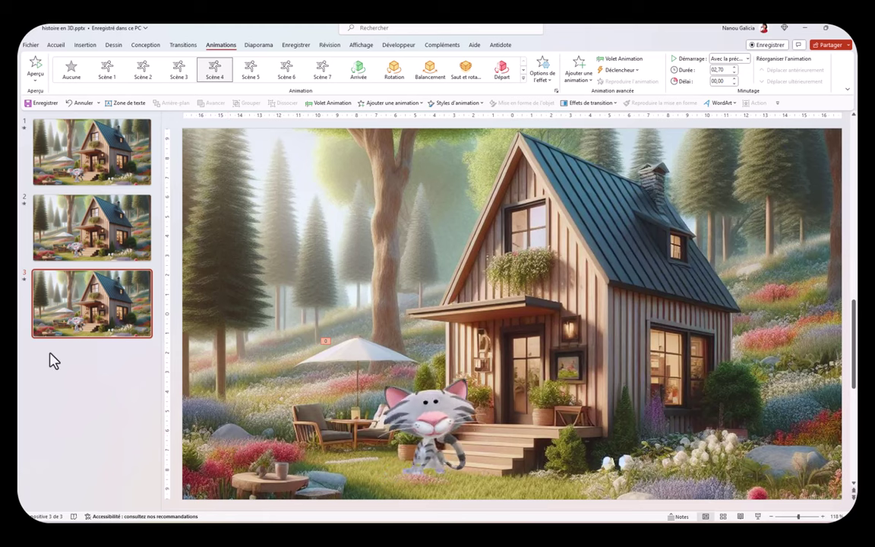
Duplicate slide 3 as slide 4 and set its cat to Scène 6.
{"action": "right_click", "coordinate": [117, 316]}
{"action": "left_click", "coordinate": [167, 380]}
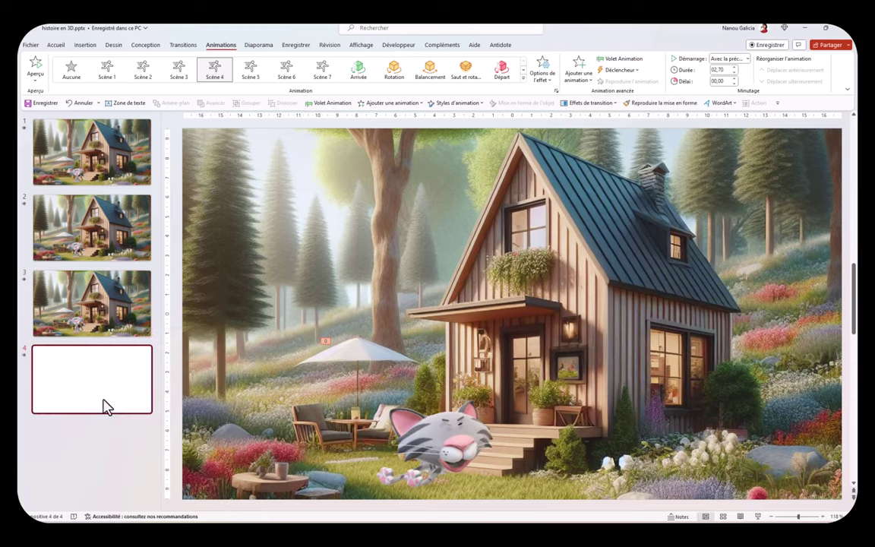
{"action": "left_click", "coordinate": [453, 439]}
{"action": "left_click", "coordinate": [250, 69]}
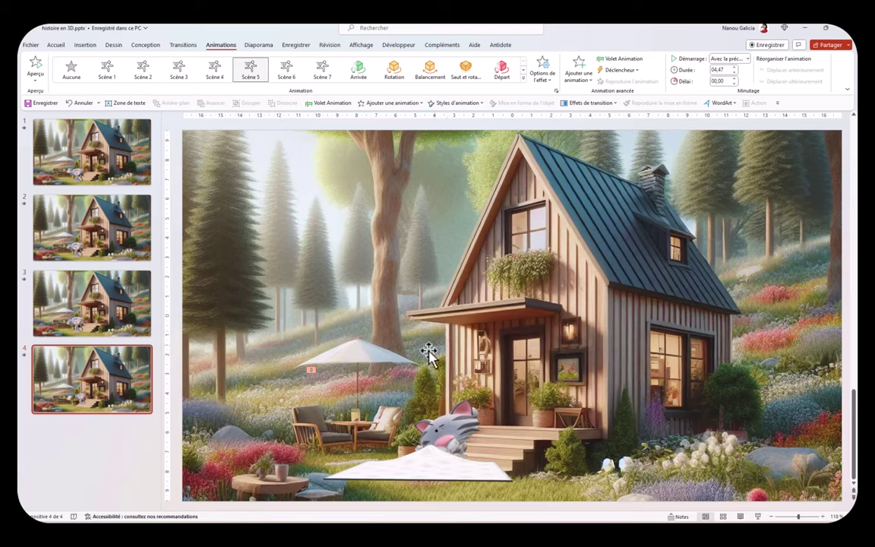
{"action": "left_click", "coordinate": [286, 71]}
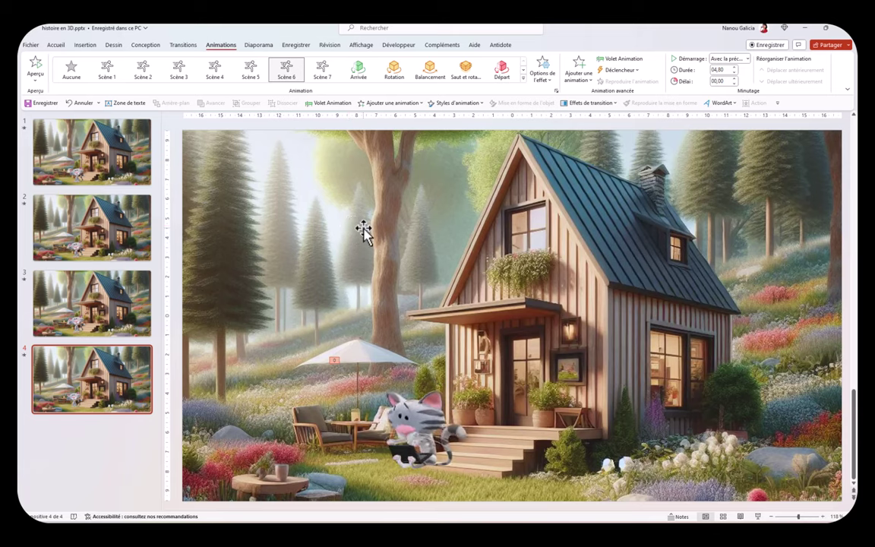
Duplicate slide 4 as slide 5 and set its cat to Scène 1.
{"action": "right_click", "coordinate": [112, 370]}
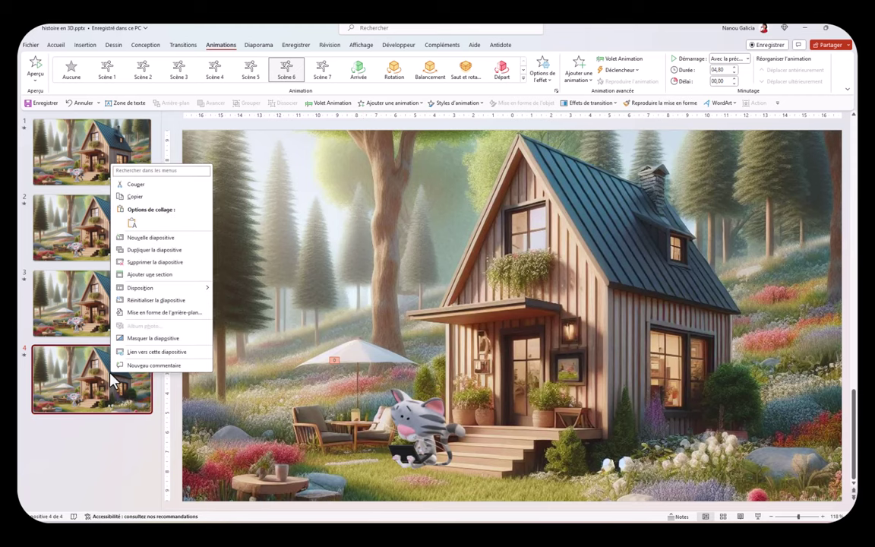
{"action": "left_click", "coordinate": [150, 250]}
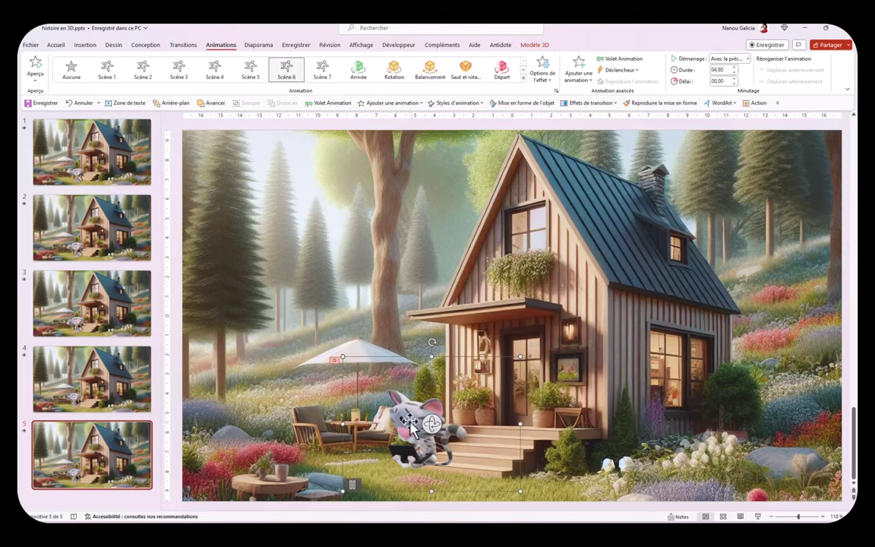
{"action": "left_click", "coordinate": [108, 72]}
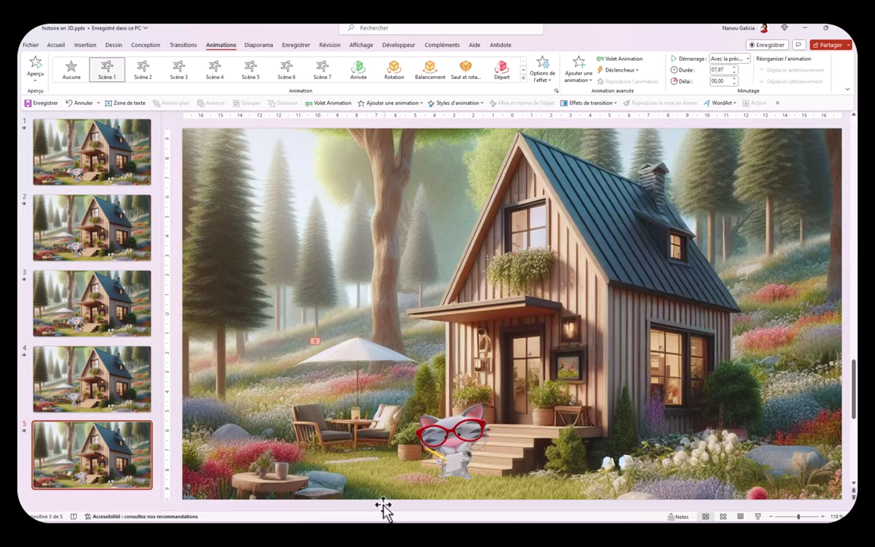
Duplicate slide 5 as slide 6 and give its cat the Scène 7 animation.
{"action": "right_click", "coordinate": [127, 466]}
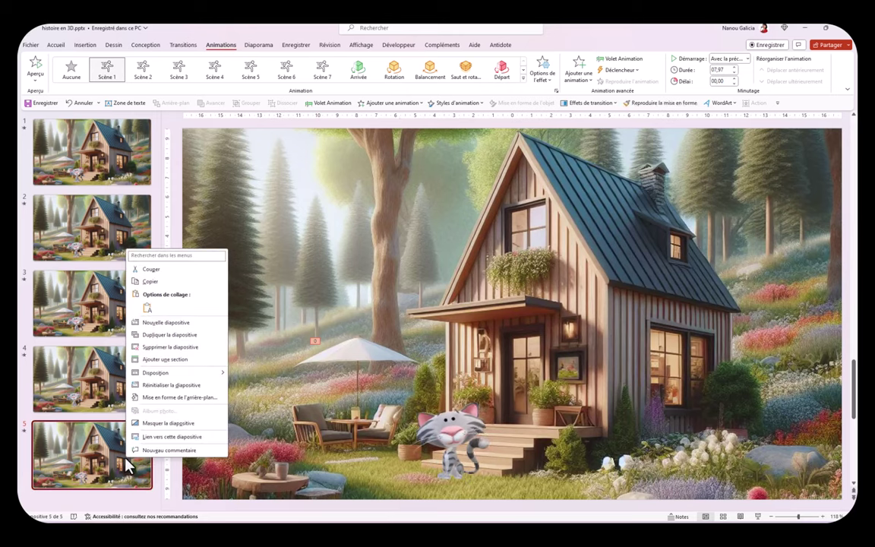
{"action": "left_click", "coordinate": [174, 339]}
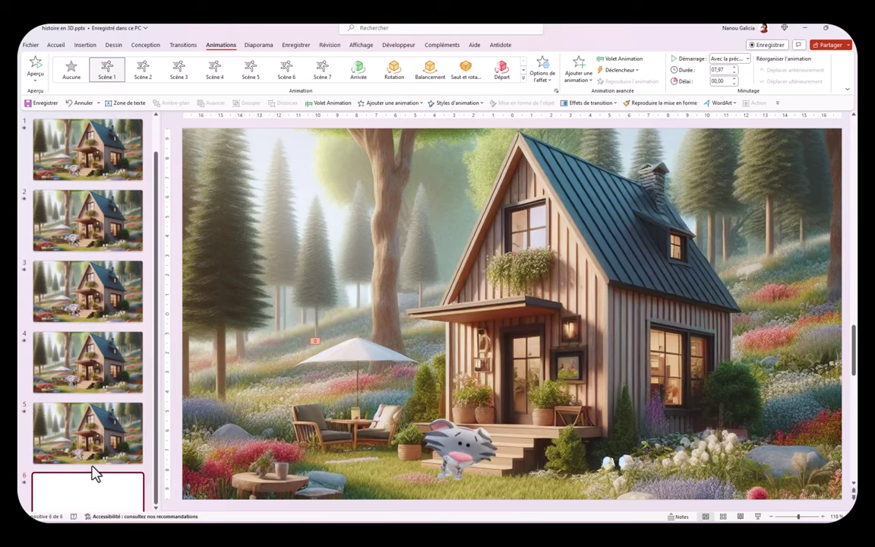
{"action": "left_click", "coordinate": [452, 439]}
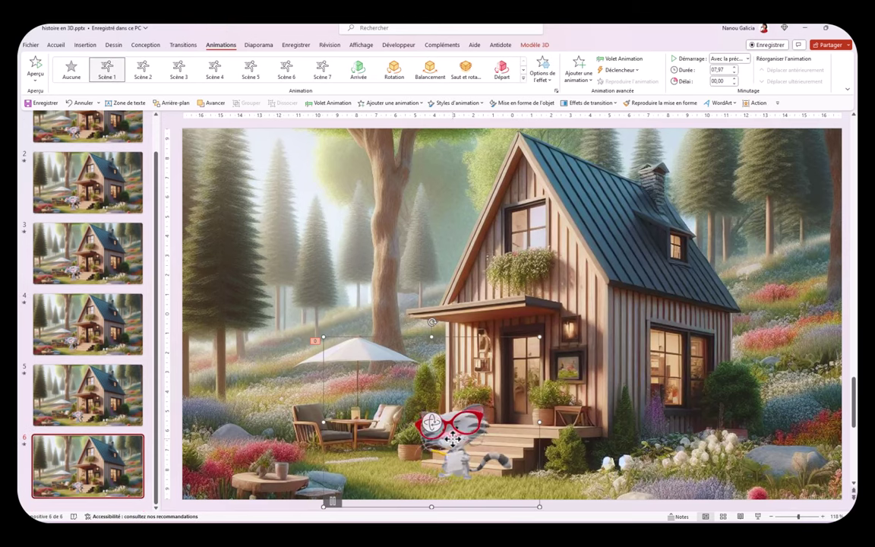
{"action": "left_click", "coordinate": [322, 70]}
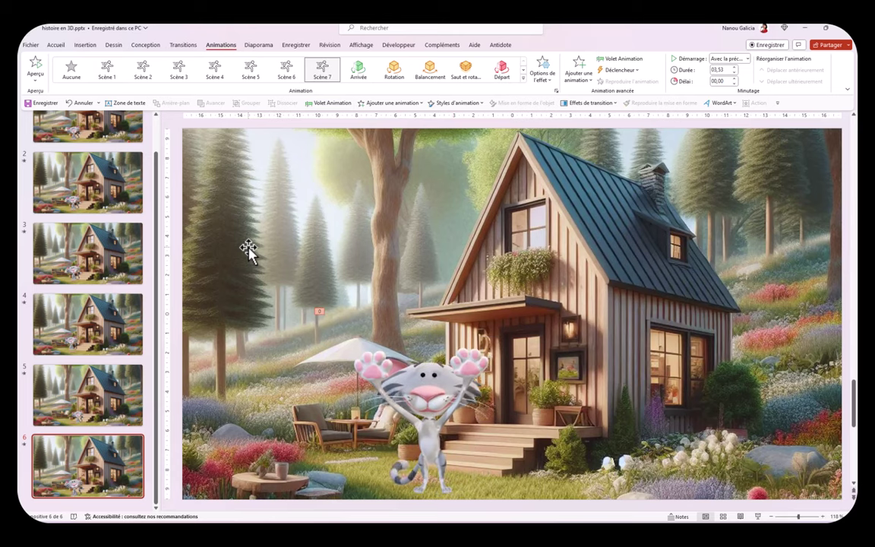
{"action": "scroll", "coordinate": [50, 296], "scroll_direction": "up", "scroll_amount": 2}
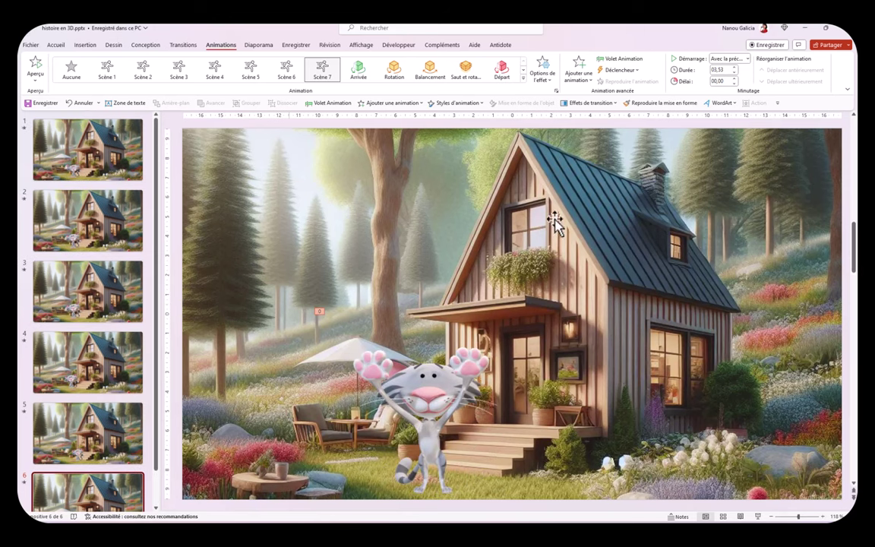
Return to slide 1 of the six-slide deck to see its animated cat.
{"action": "key", "text": "Home"}
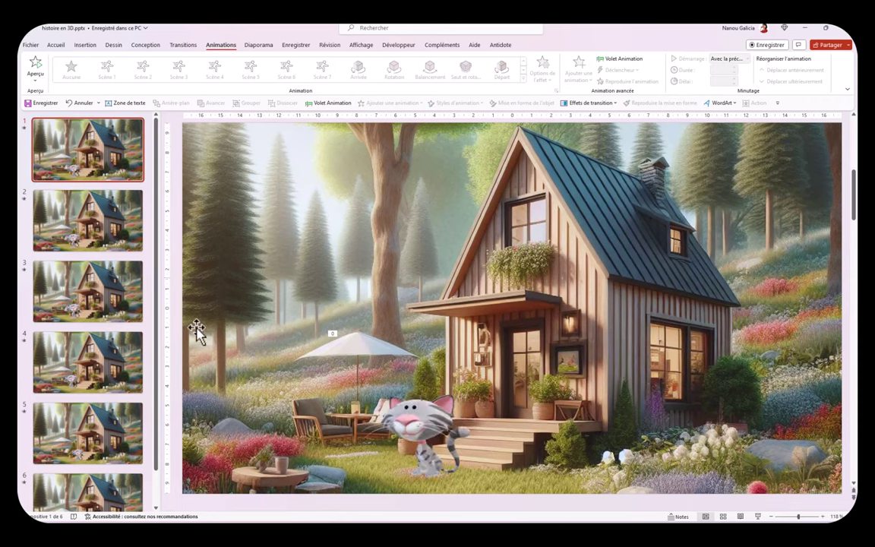
{"action": "mouse_move", "coordinate": [451, 445]}
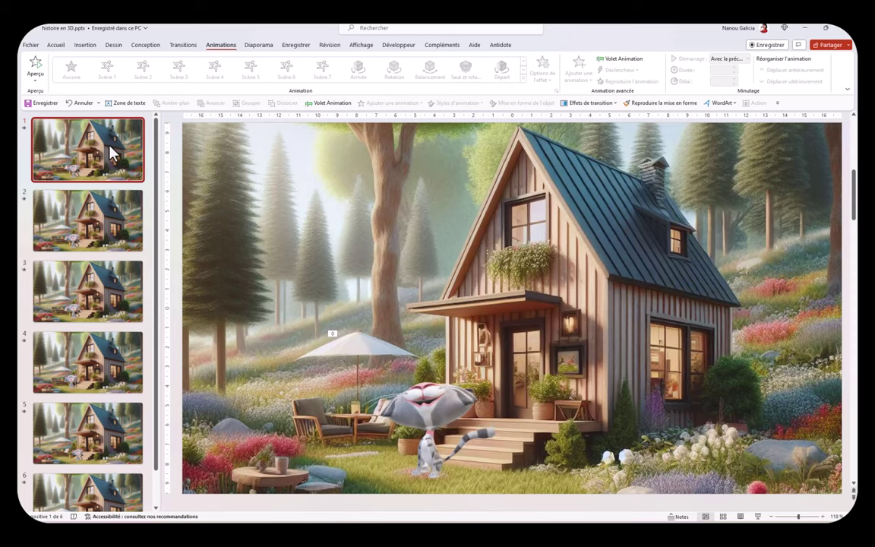
{"action": "left_click", "coordinate": [182, 45]}
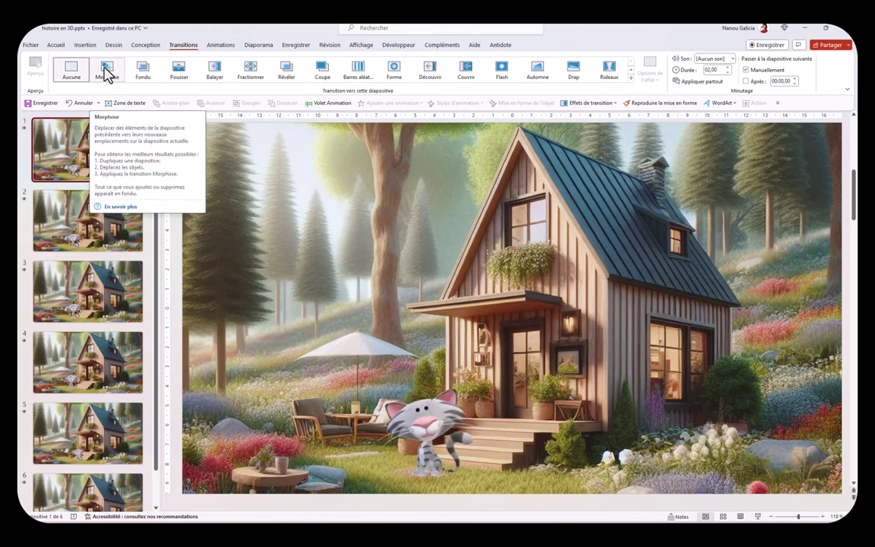
{"action": "left_click", "coordinate": [106, 73]}
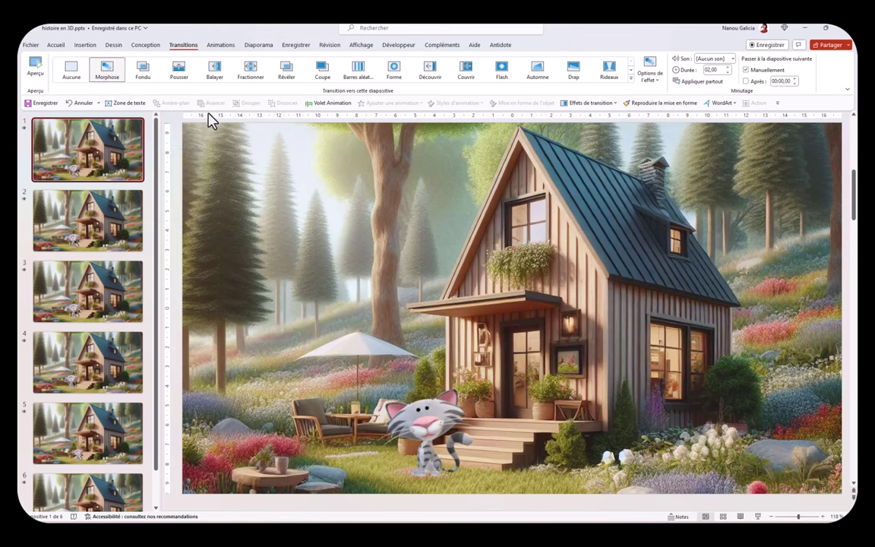
{"action": "left_click", "coordinate": [658, 83]}
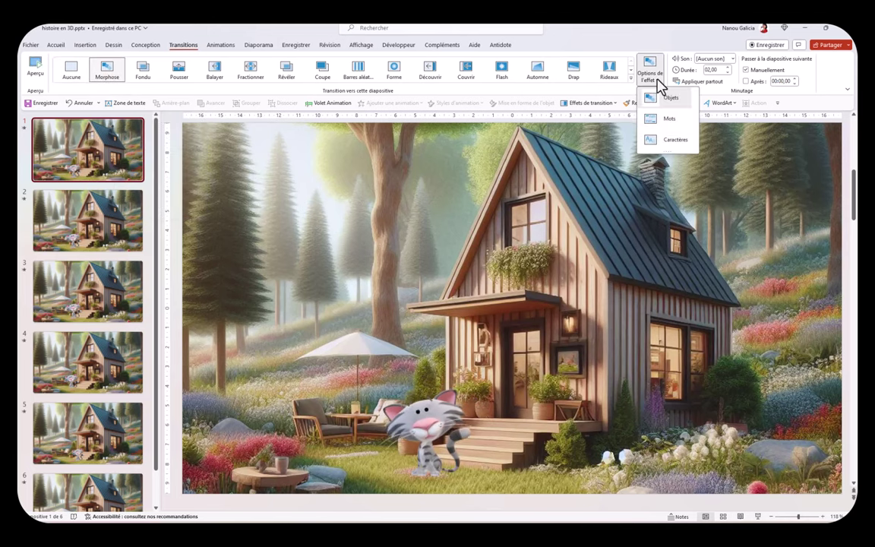
{"action": "left_click", "coordinate": [669, 114]}
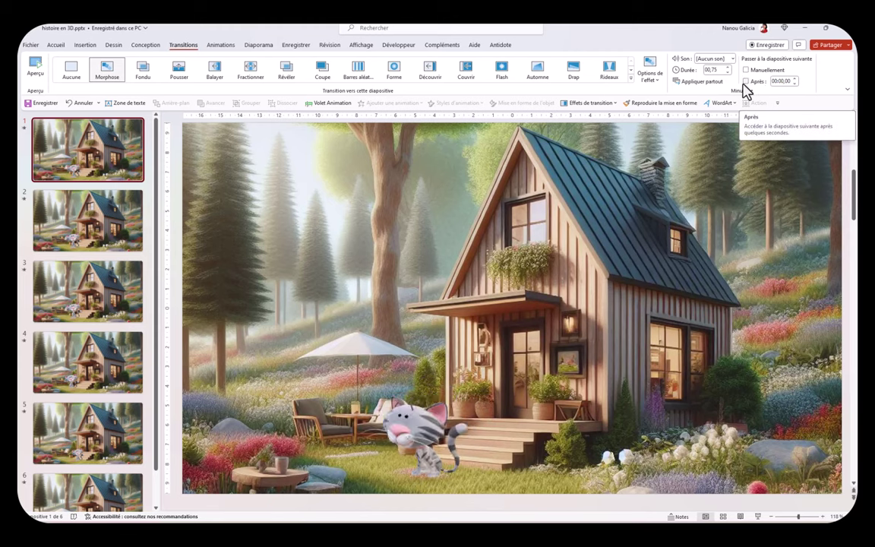
{"action": "left_click", "coordinate": [797, 78]}
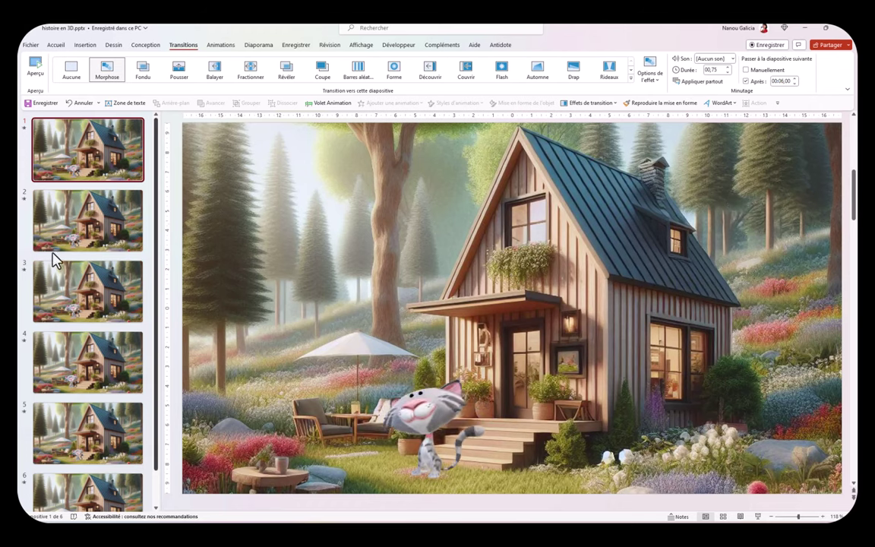
{"action": "left_click", "coordinate": [77, 204]}
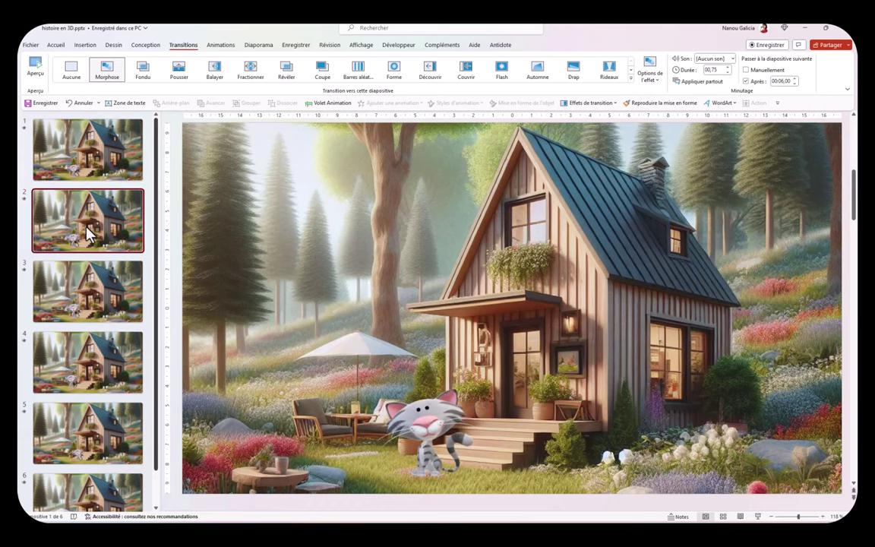
{"action": "left_click", "coordinate": [87, 302]}
{"action": "left_click", "coordinate": [108, 163]}
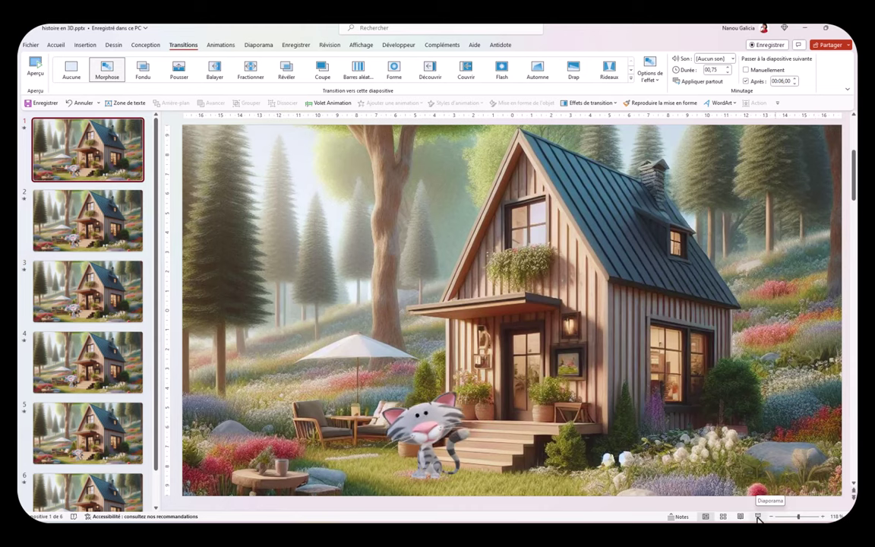
Play the slideshow to watch the cat scenes morph, then exit back to editing on slide 6.
{"action": "left_click", "coordinate": [757, 517]}
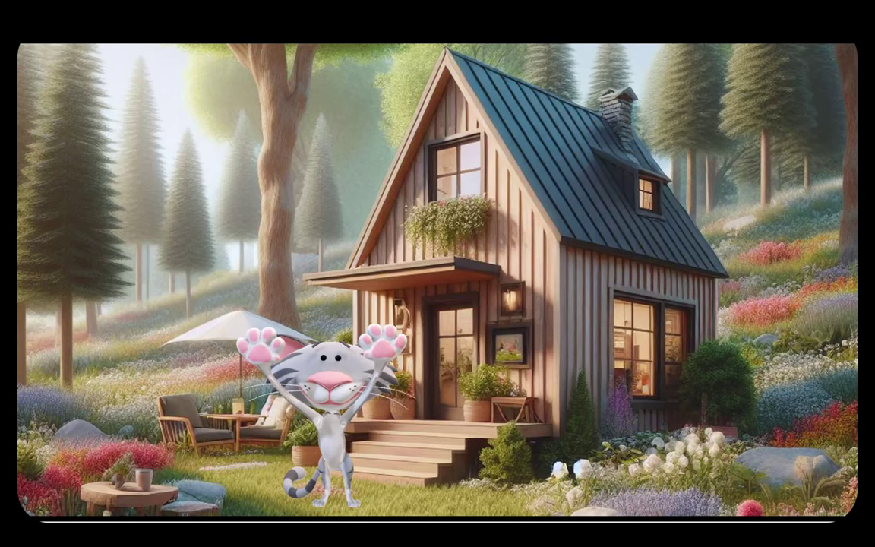
{"action": "key", "text": "Escape"}
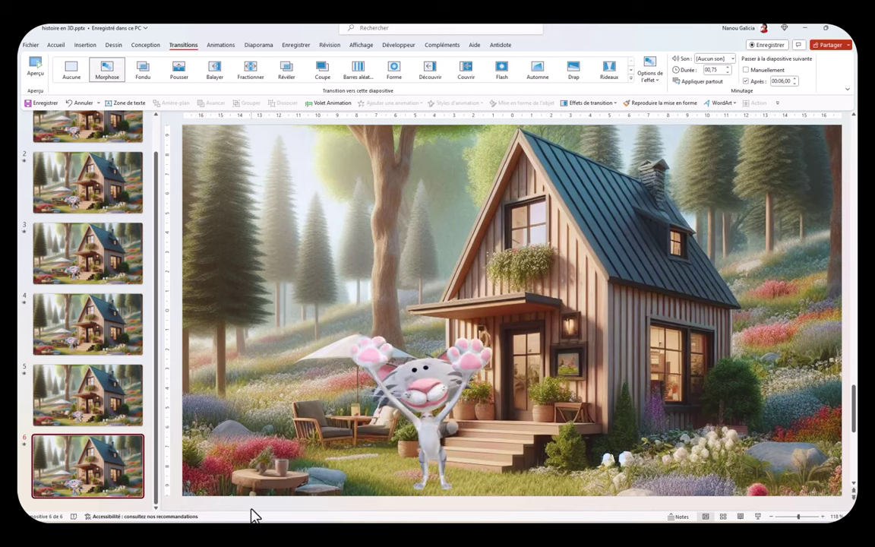
Add a blank slide 7 and open the online 3D models library.
{"action": "left_click", "coordinate": [85, 45]}
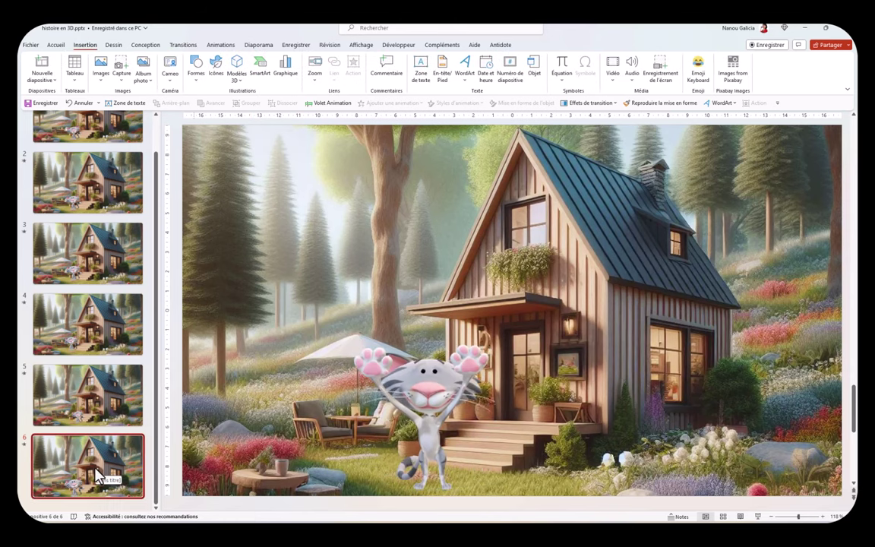
{"action": "key", "text": "Return"}
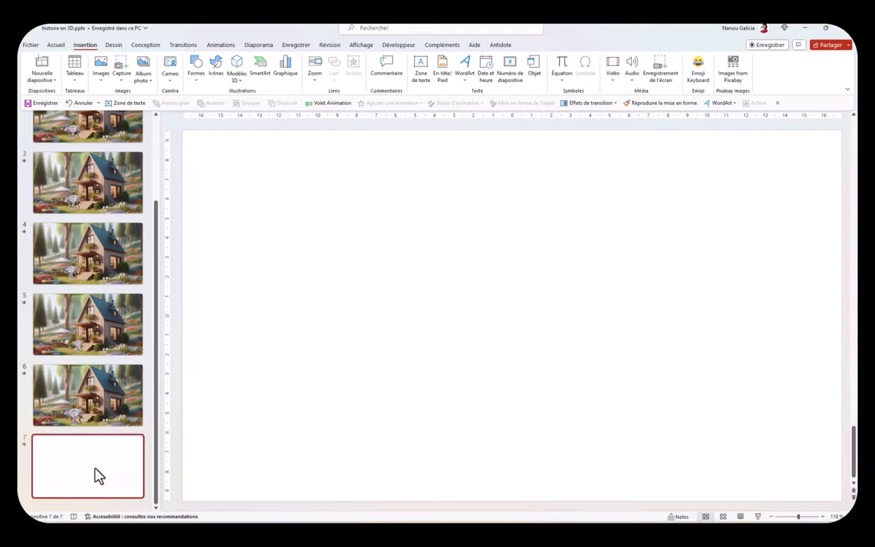
{"action": "left_click", "coordinate": [243, 82]}
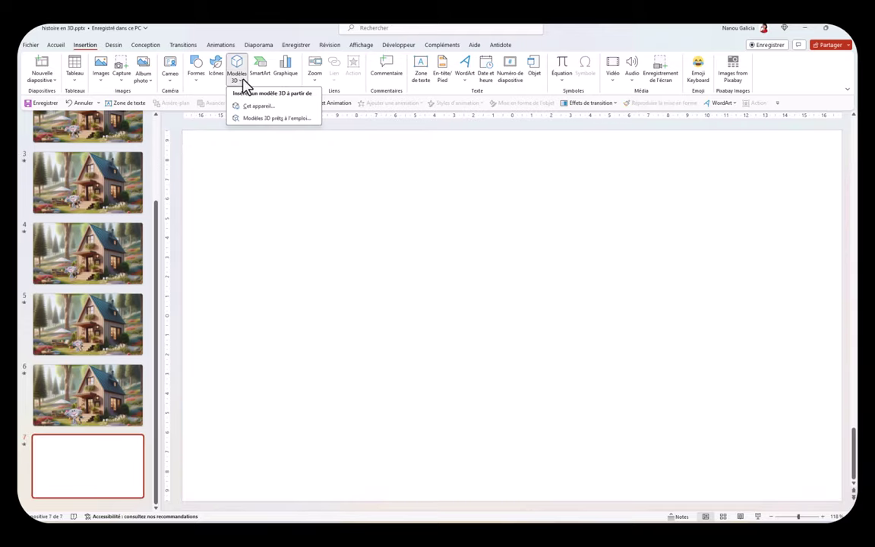
{"action": "left_click", "coordinate": [259, 119]}
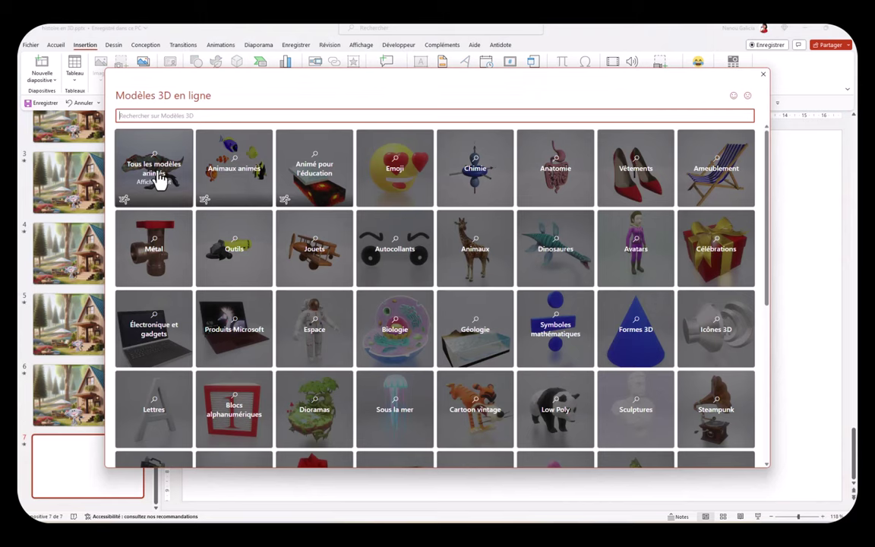
Pick the blue robot from Tous les modèles animés and insert it on slide 7.
{"action": "left_click", "coordinate": [157, 178]}
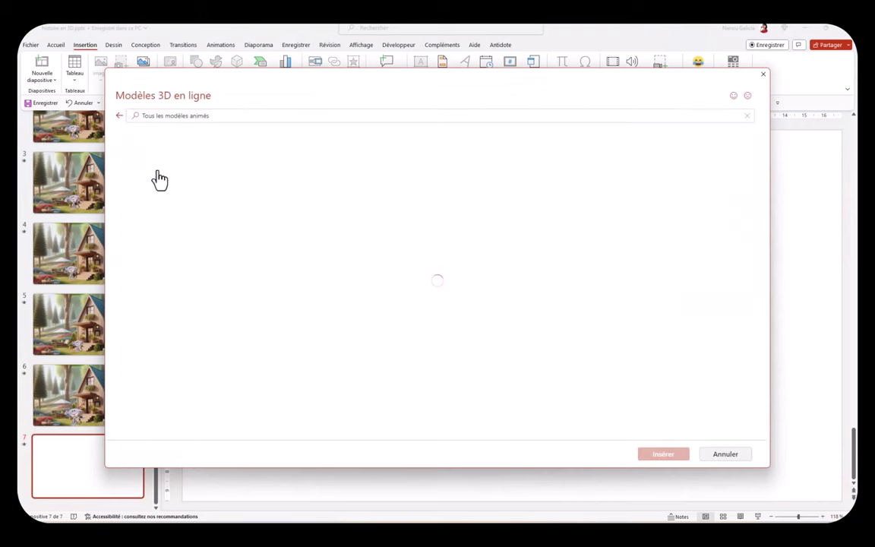
{"action": "scroll", "coordinate": [361, 291], "scroll_direction": "down", "scroll_amount": 2}
{"action": "scroll", "coordinate": [357, 289], "scroll_direction": "down", "scroll_amount": 2}
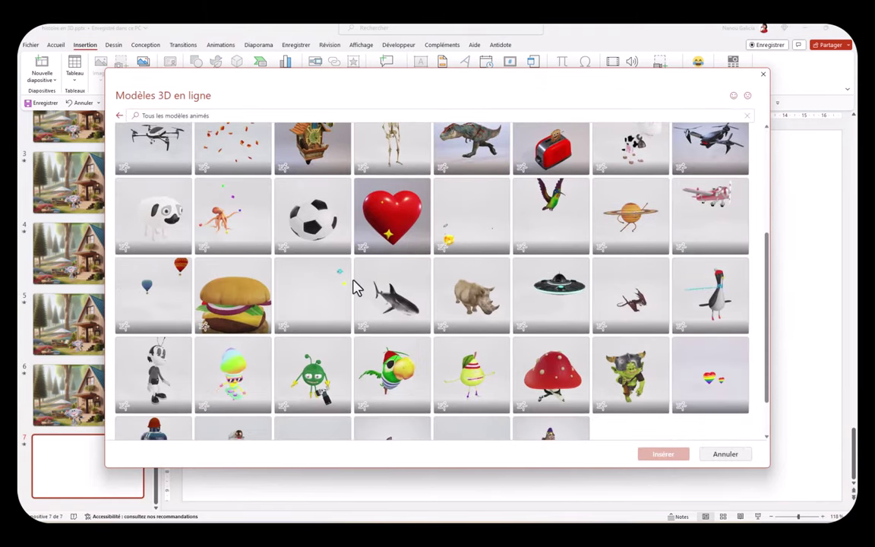
{"action": "scroll", "coordinate": [356, 287], "scroll_direction": "down", "scroll_amount": 1}
{"action": "left_click", "coordinate": [234, 402]}
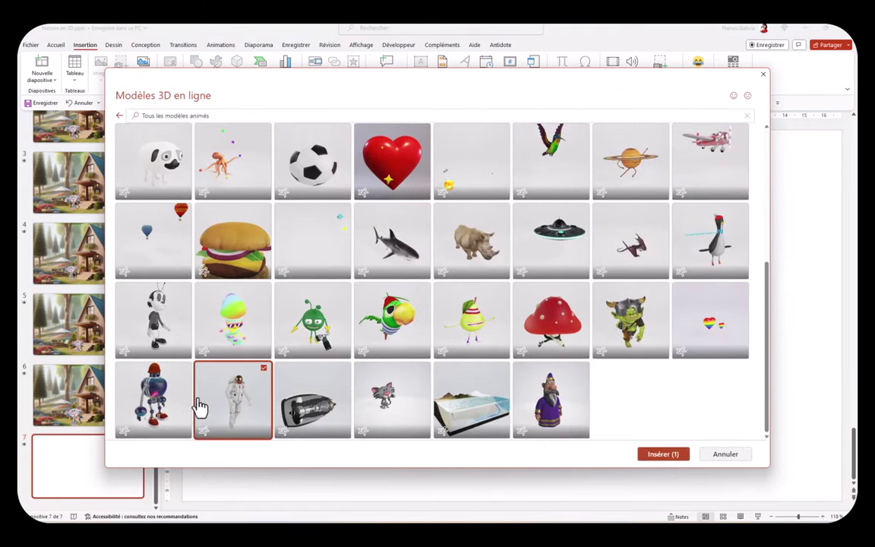
{"action": "left_click", "coordinate": [156, 399]}
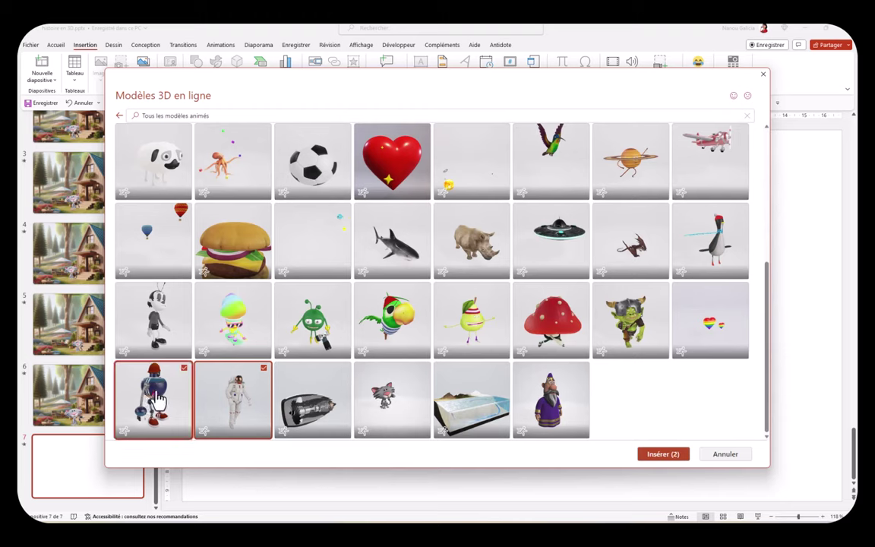
{"action": "left_click", "coordinate": [265, 372]}
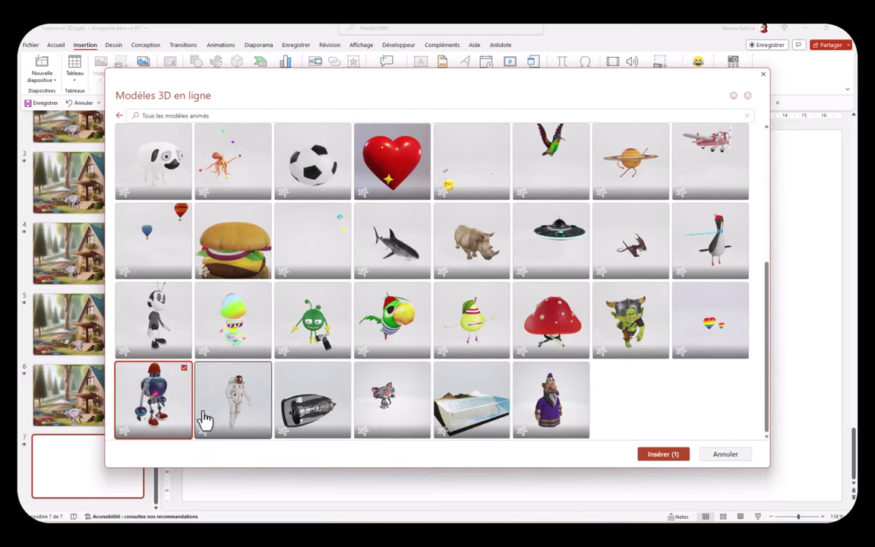
{"action": "left_click", "coordinate": [159, 320]}
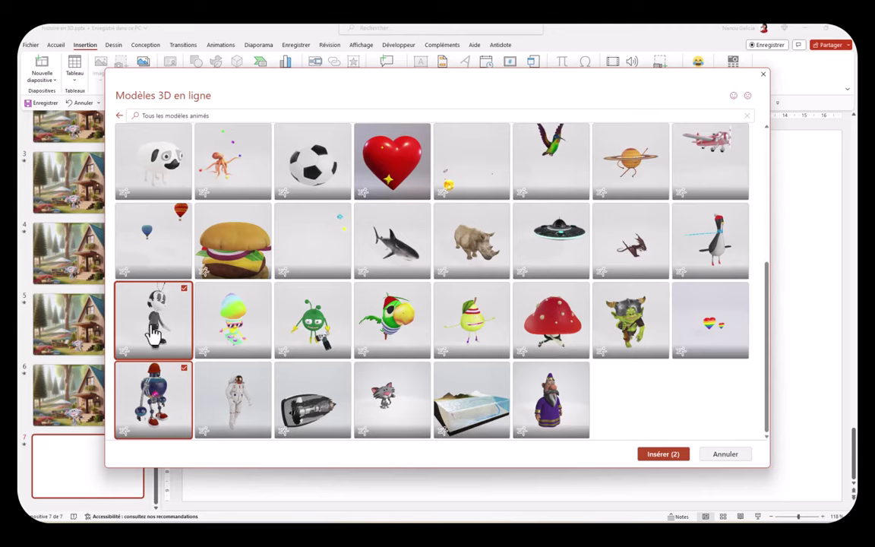
{"action": "left_click", "coordinate": [183, 291]}
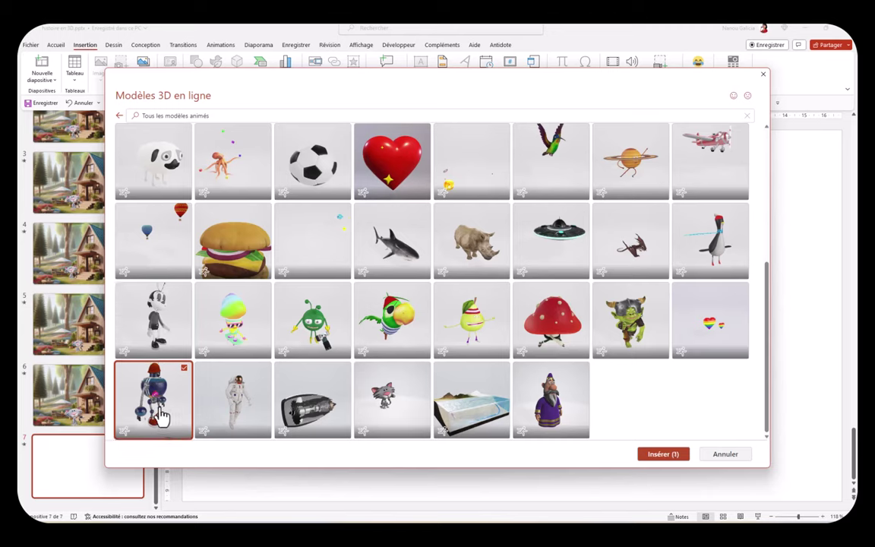
{"action": "left_click", "coordinate": [161, 416]}
{"action": "left_click", "coordinate": [146, 401]}
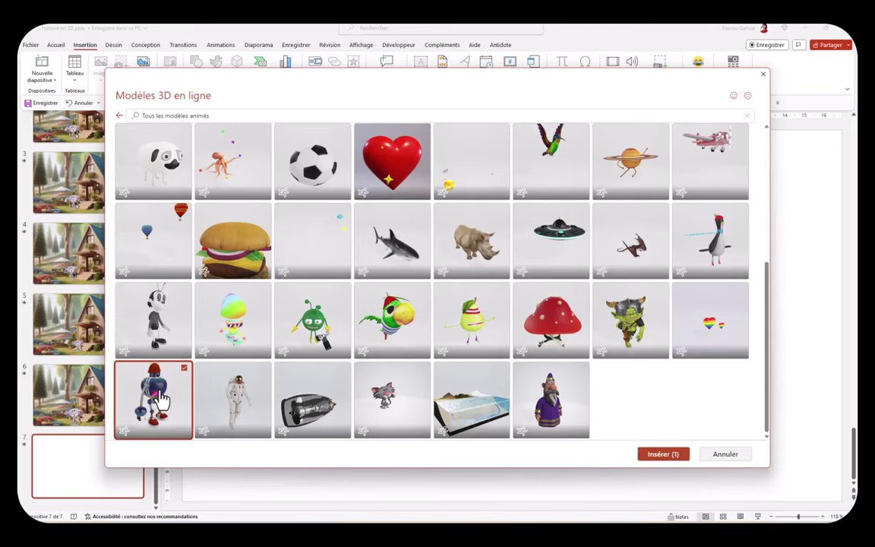
{"action": "left_click", "coordinate": [666, 456]}
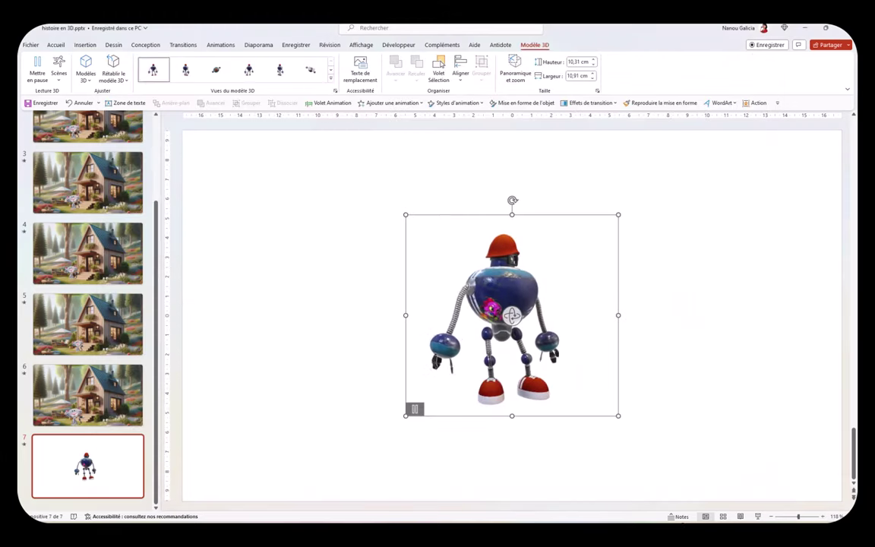
Rotate the slide 7 robot to face forward and, after trying several scenes, give it the Scène 5 animation.
{"action": "mouse_move", "coordinate": [541, 319]}
{"action": "left_mouse_down"}
{"action": "mouse_move", "coordinate": [512, 356]}
{"action": "mouse_move", "coordinate": [491, 329]}
{"action": "mouse_move", "coordinate": [452, 329]}
{"action": "left_mouse_up"}
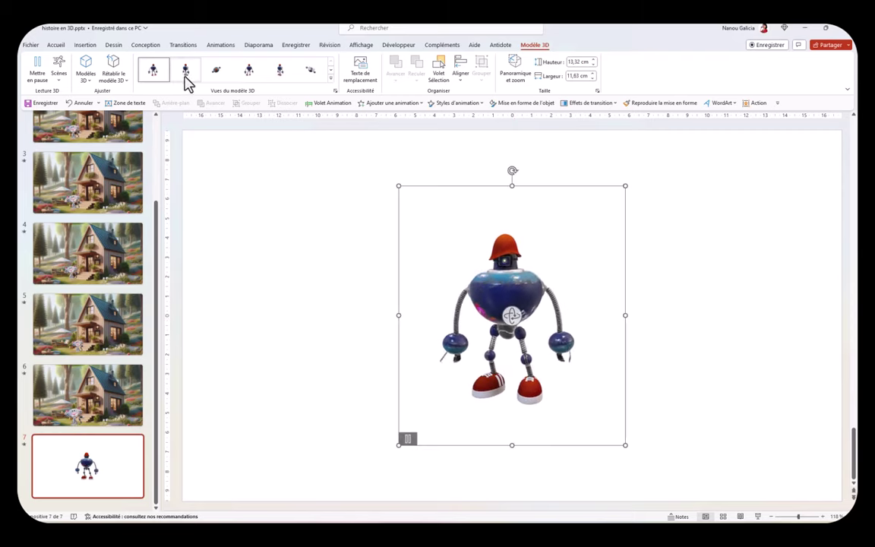
{"action": "left_click", "coordinate": [59, 81]}
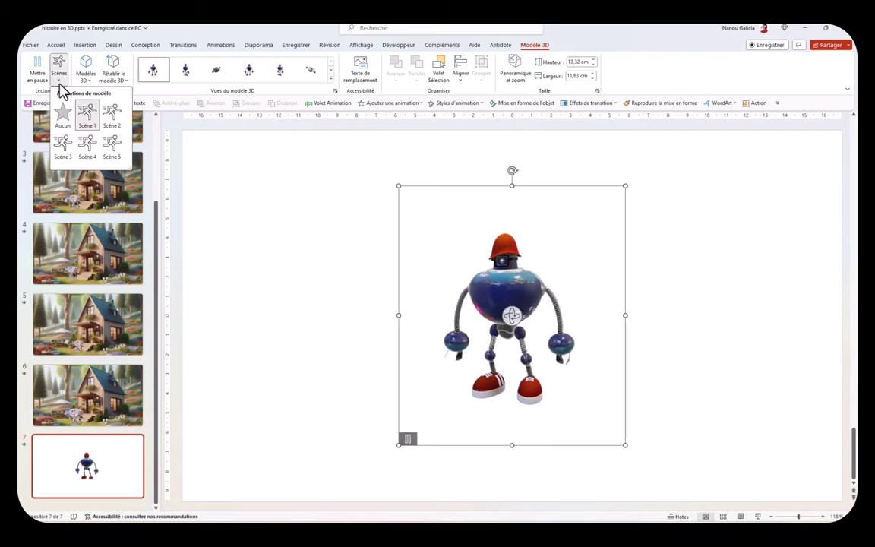
{"action": "left_click", "coordinate": [112, 116]}
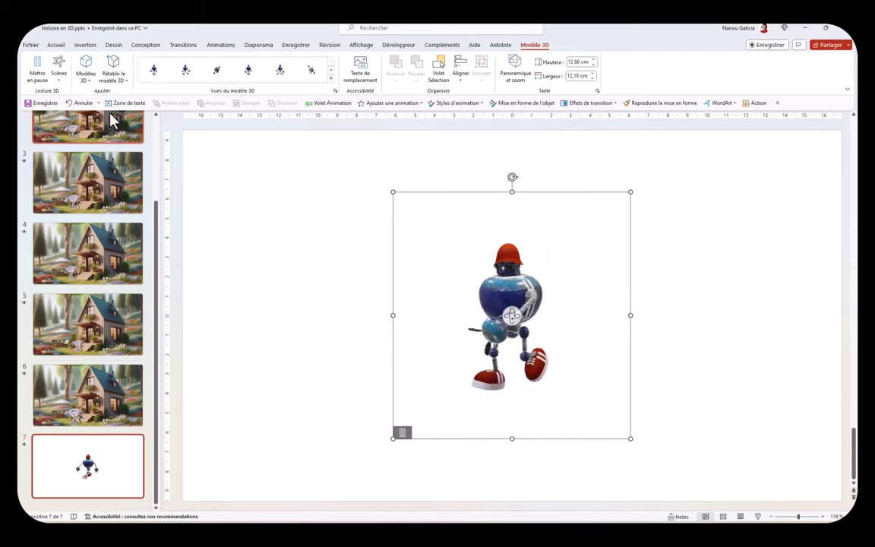
{"action": "left_click", "coordinate": [58, 82]}
{"action": "left_click", "coordinate": [63, 152]}
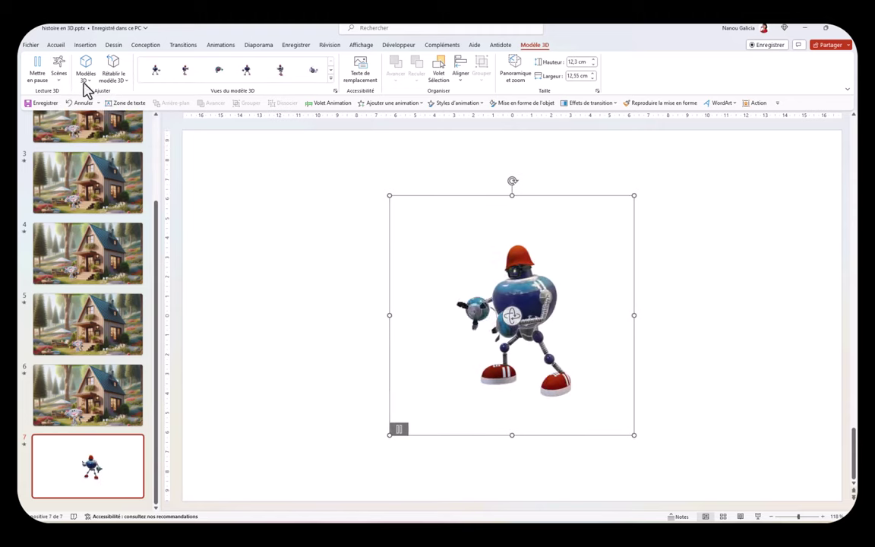
{"action": "left_click", "coordinate": [59, 82]}
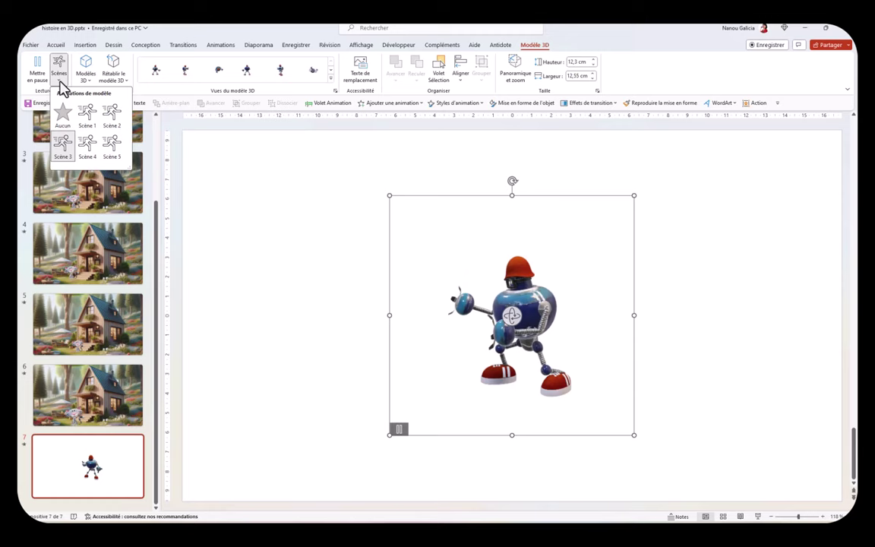
{"action": "left_click", "coordinate": [91, 142]}
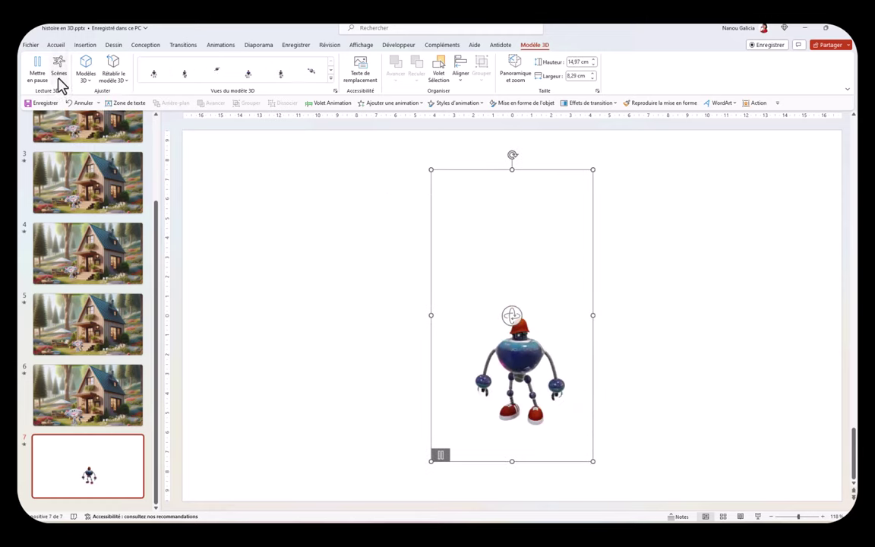
{"action": "left_click", "coordinate": [58, 82]}
{"action": "left_click", "coordinate": [112, 142]}
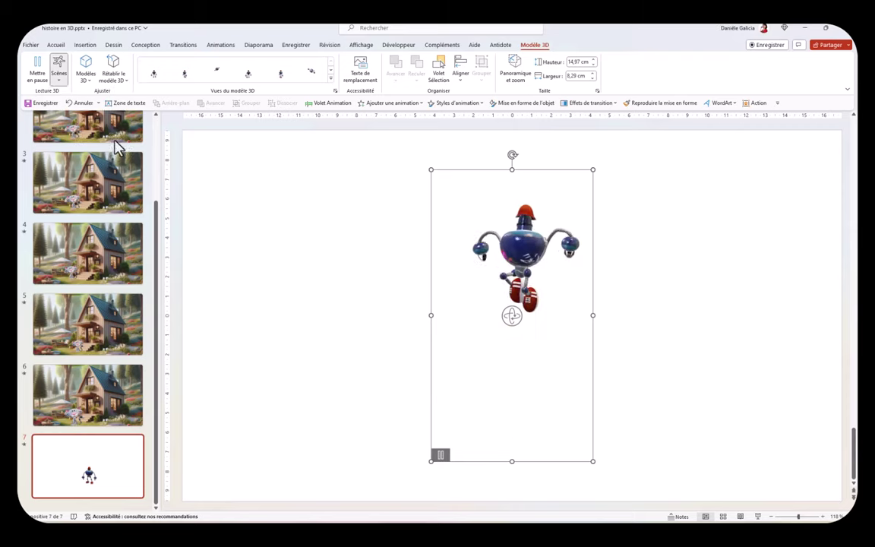